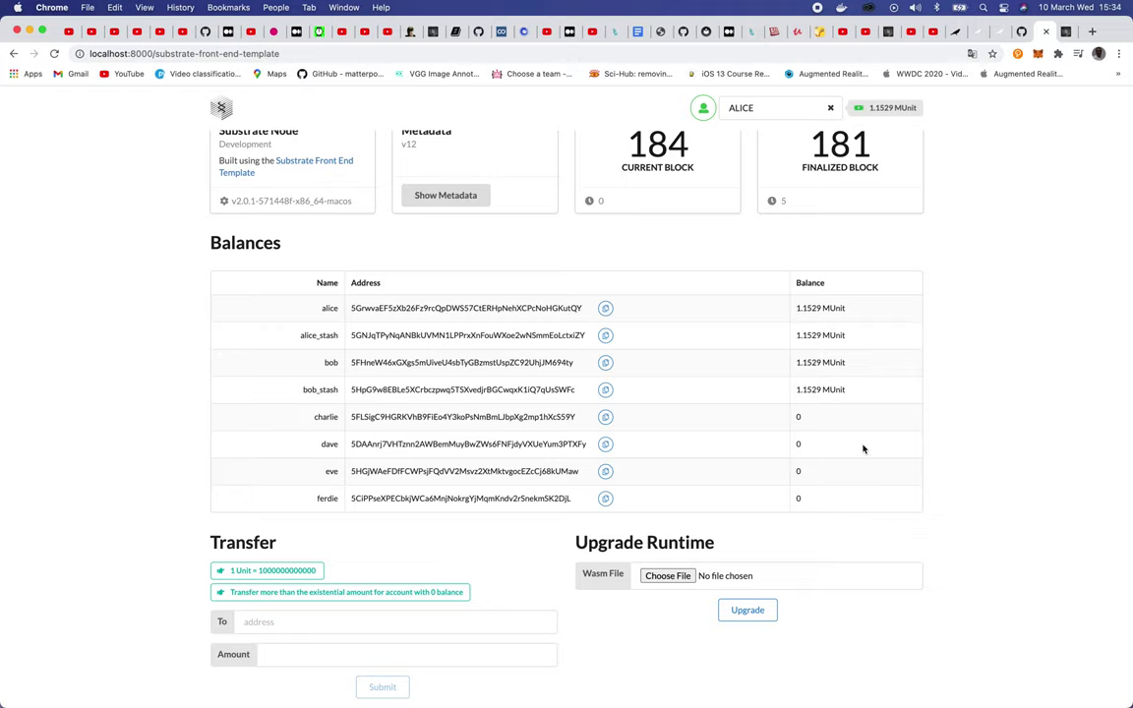
scroll(841, 446, up, 1)
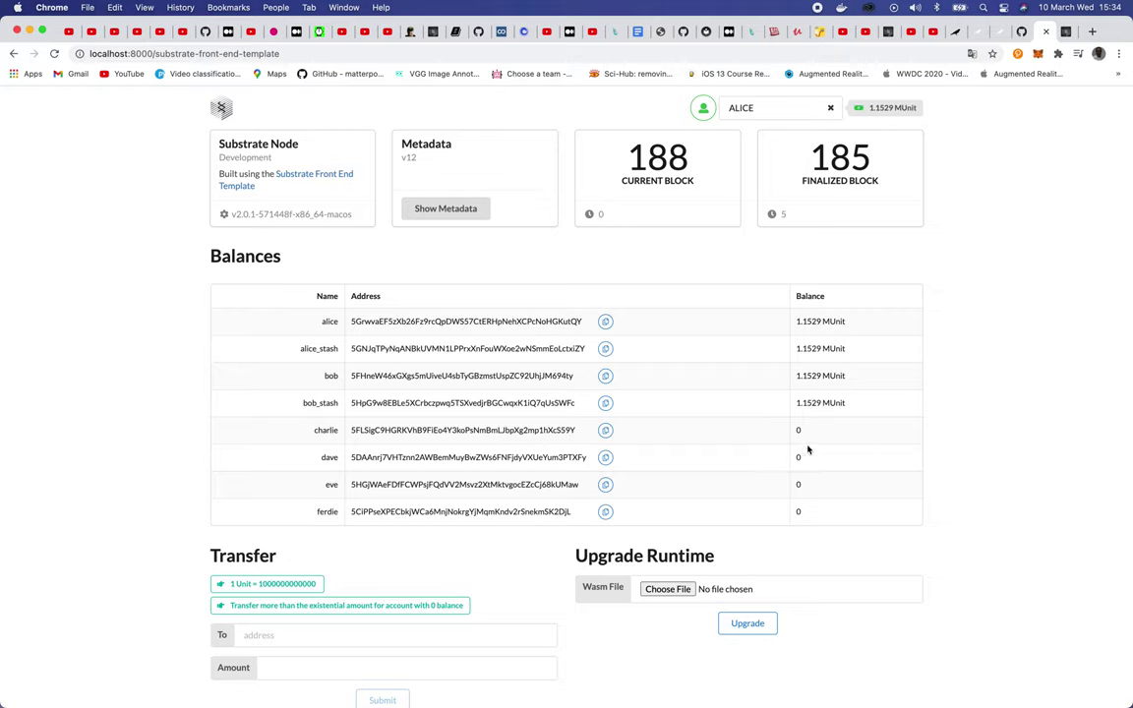
scroll(910, 332, up, 5)
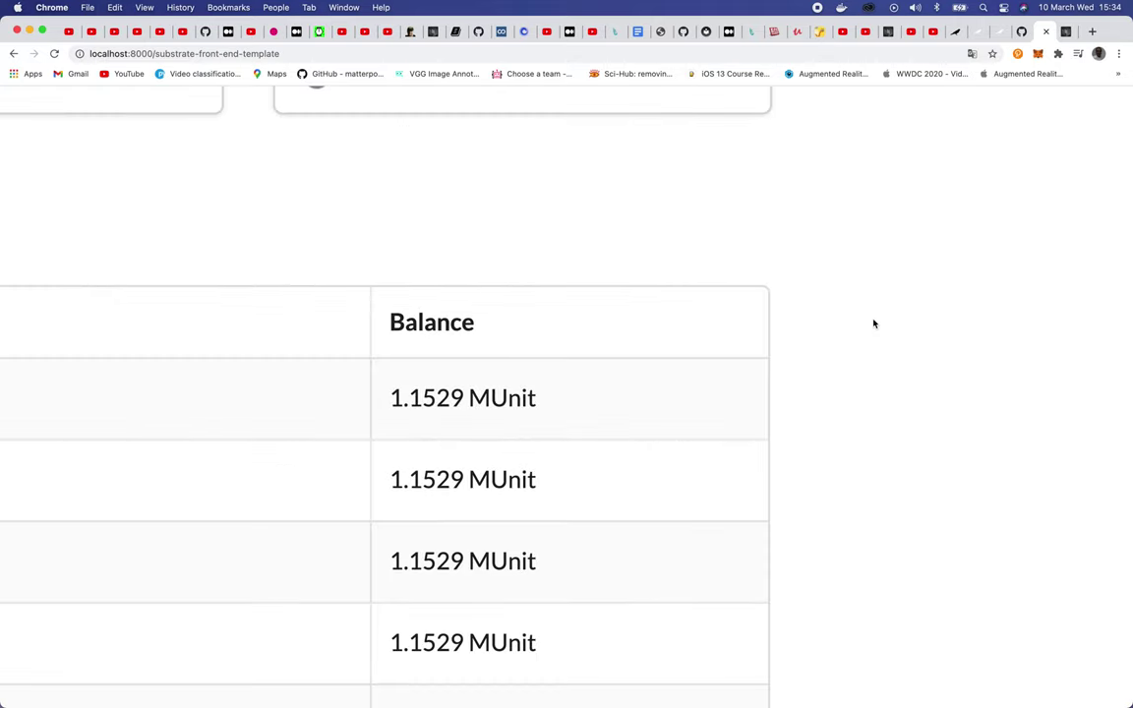
scroll(881, 325, down, 5)
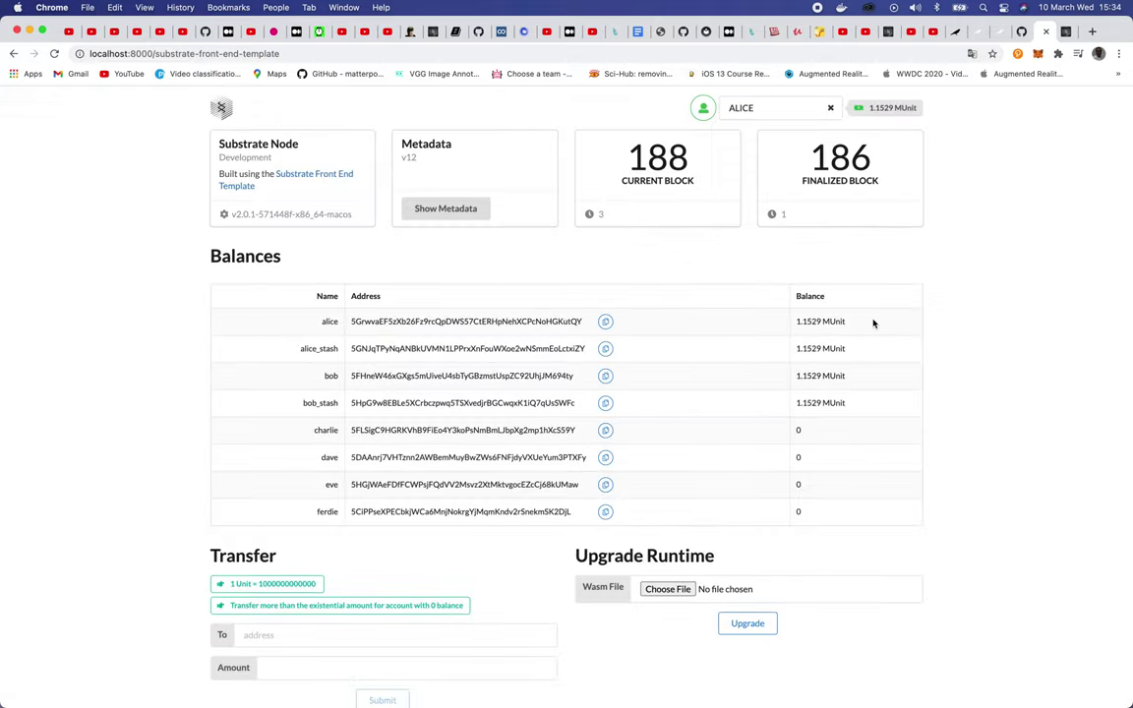
- Open the Create Your First Substrate Chain tutorial from the Substrate Developer Hub's tutorial catalog
click(1068, 31)
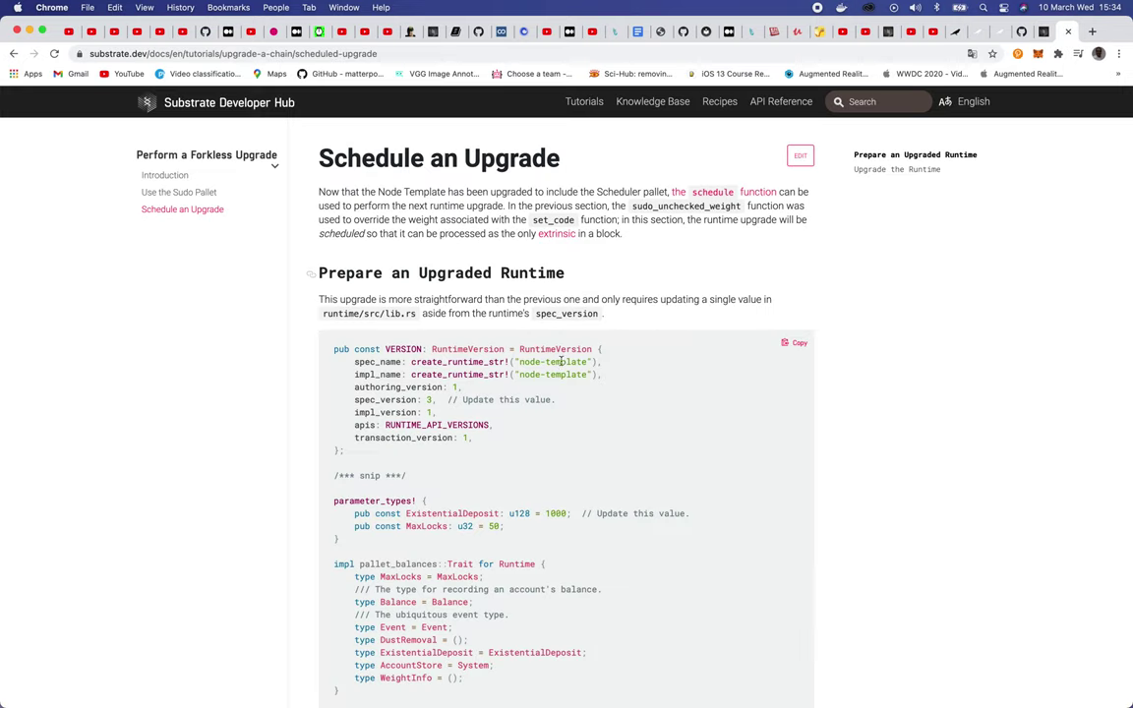
click(583, 101)
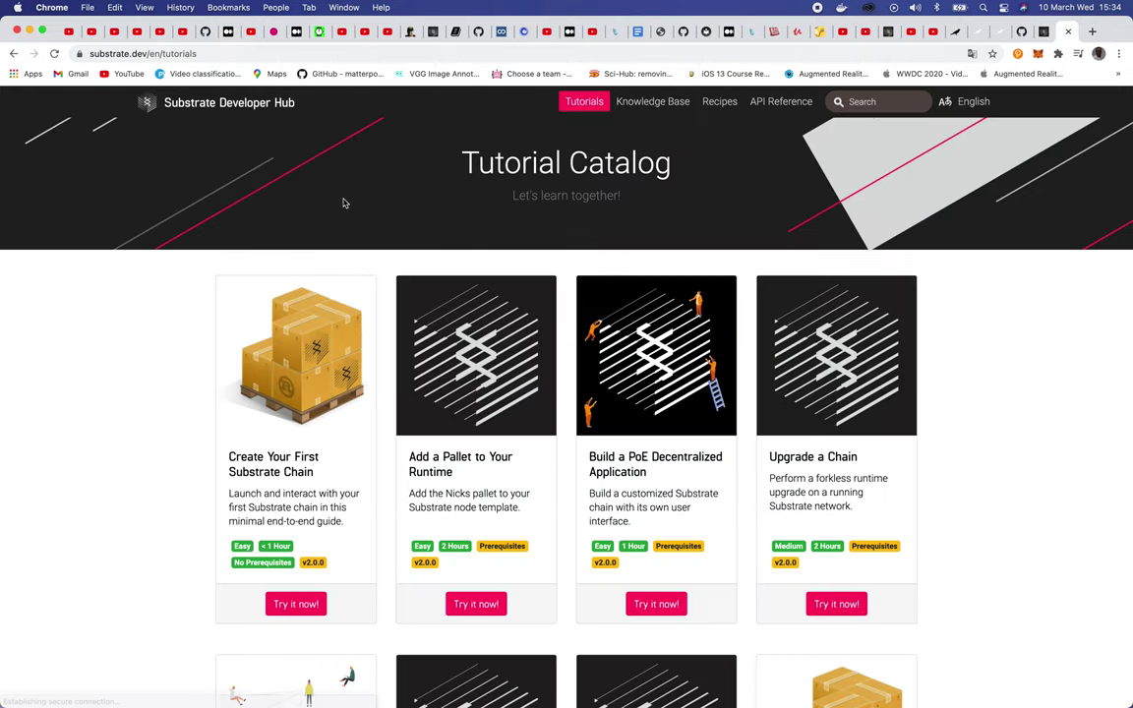
click(259, 460)
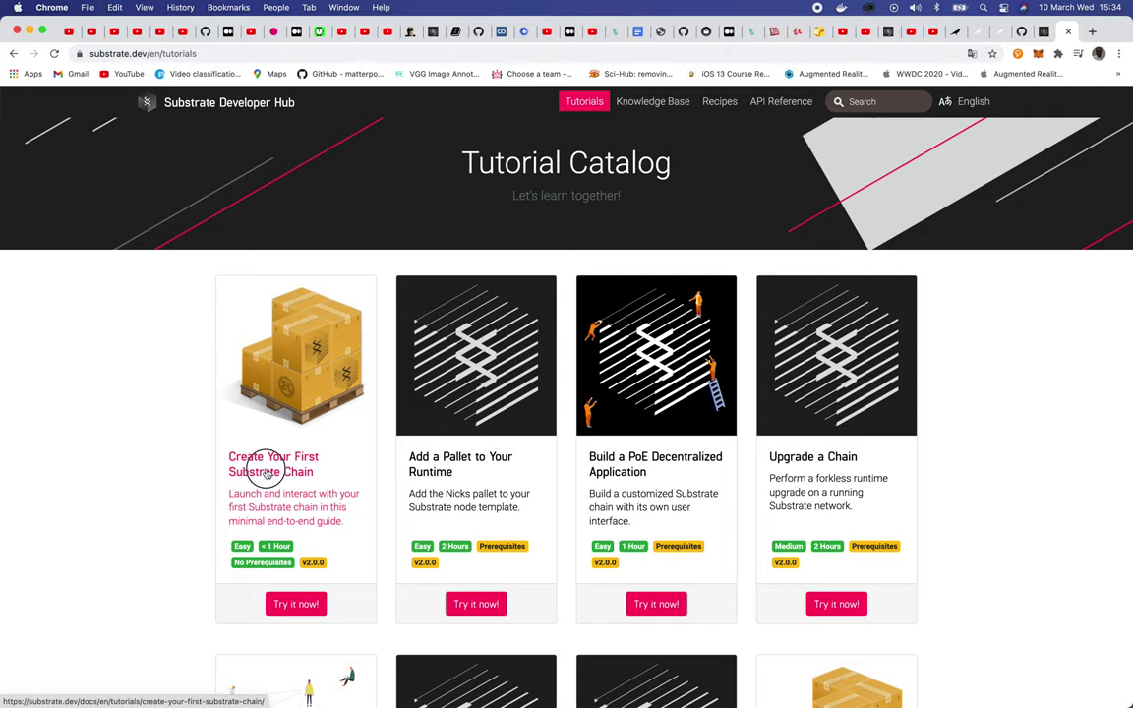
- Advance from the tutorial's introduction through its computer setup page to the Background Information page
scroll(524, 442, down, 1)
scroll(525, 442, down, 3)
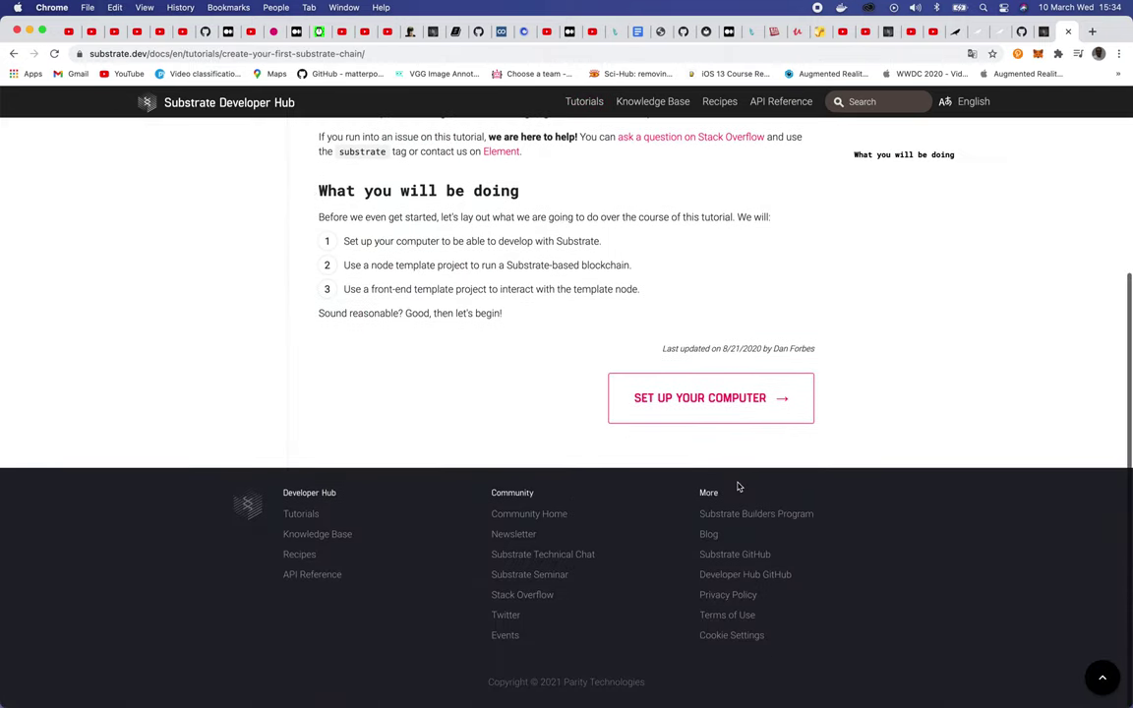
click(726, 418)
scroll(701, 453, down, 10)
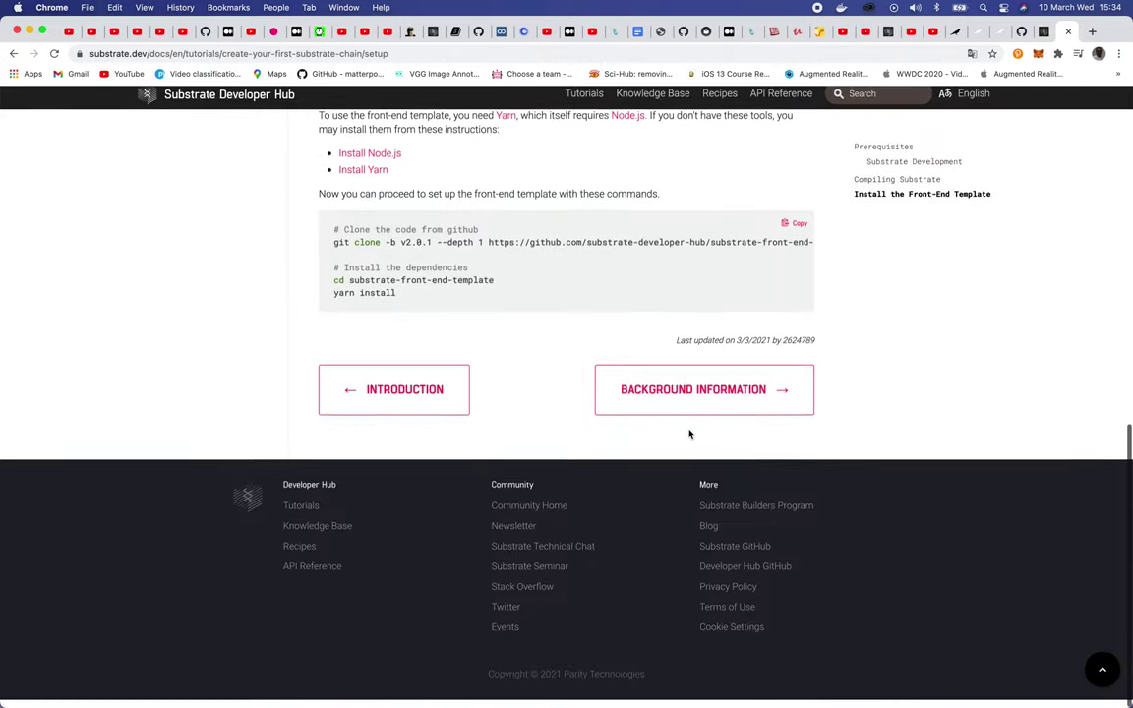
click(777, 398)
- Examine the background section on forked blockchain projects and Substrate, and return to the tutorial catalog
scroll(729, 416, down, 4)
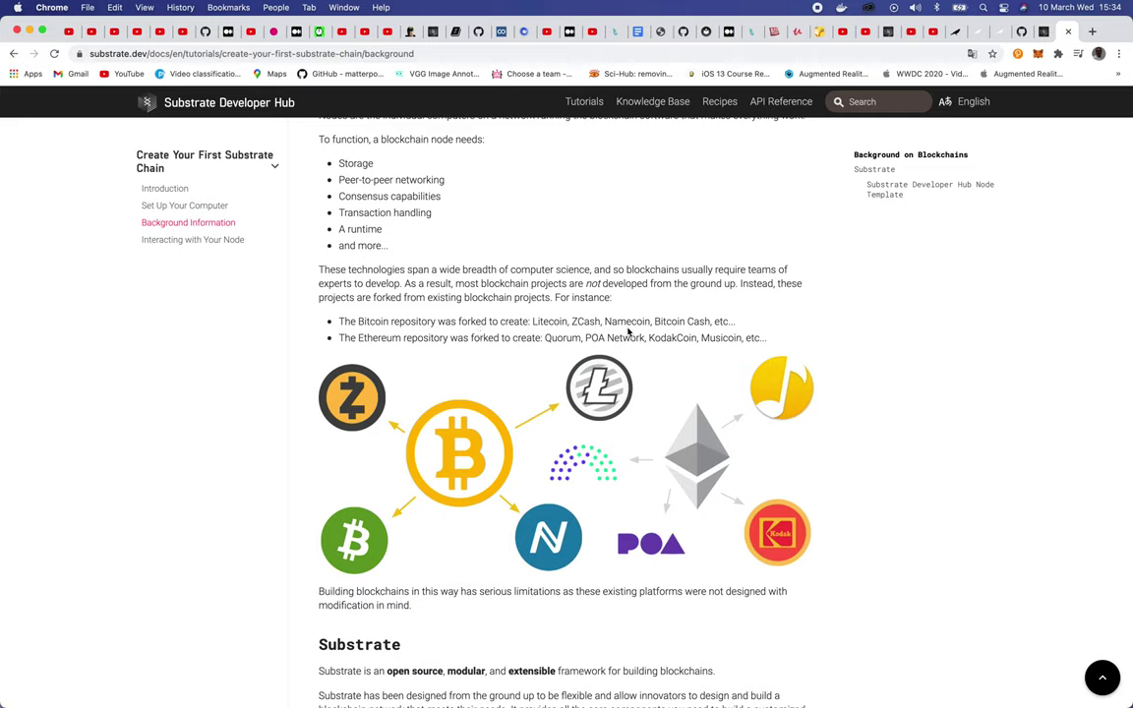
drag(672, 323, 708, 323)
scroll(509, 484, down, 3)
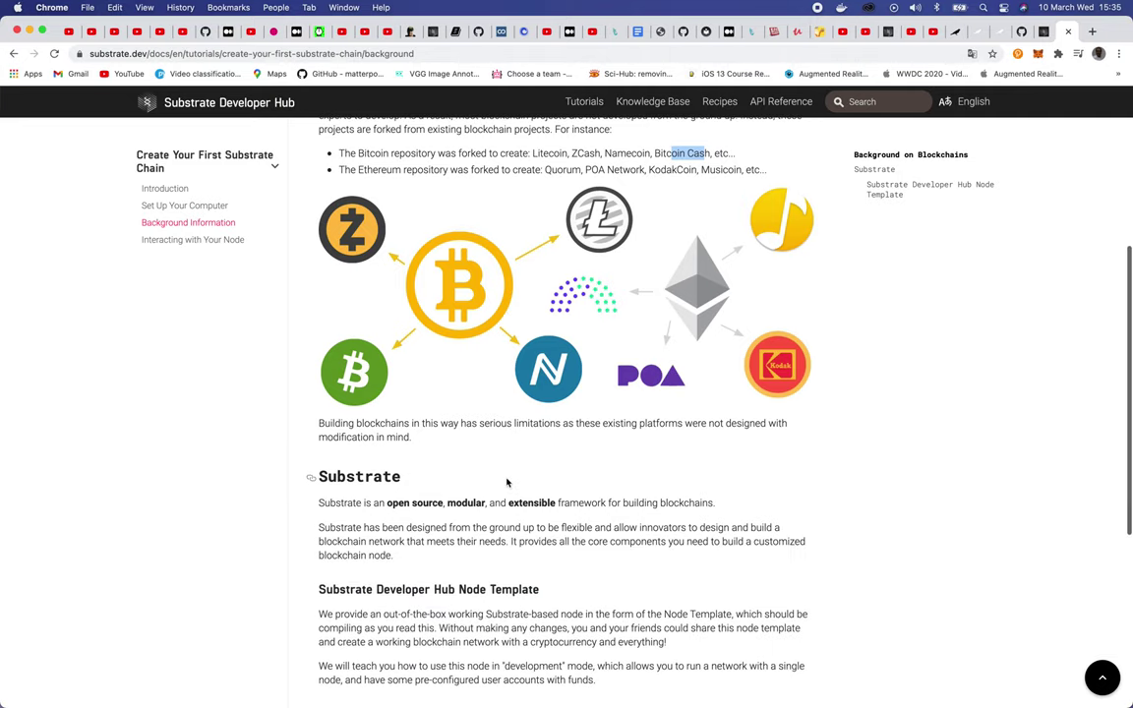
scroll(507, 482, up, 5)
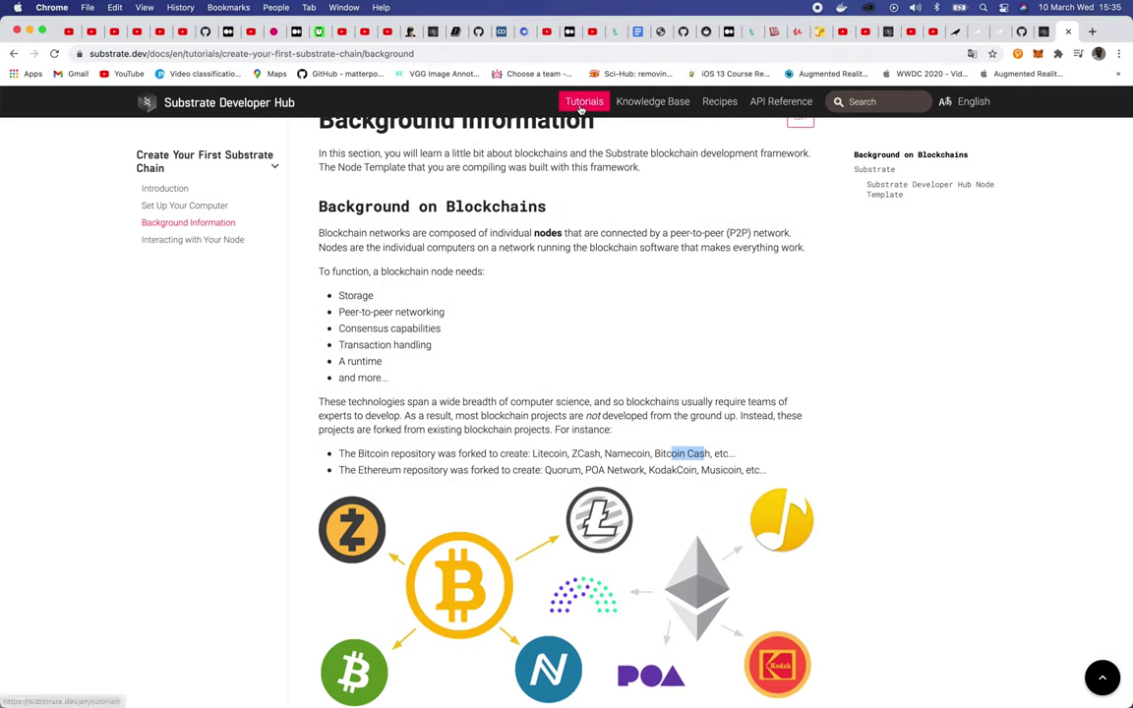
click(581, 104)
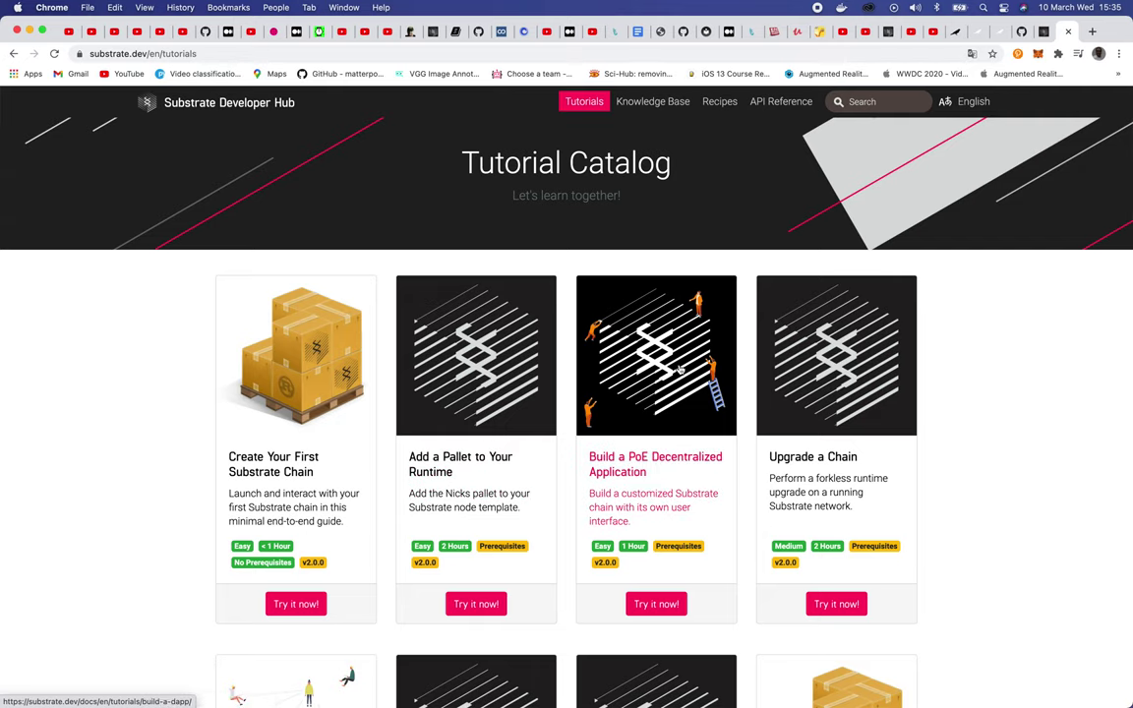
- Open the wallet account's options in the Polkadot extension and view the list of chains it can be used on
click(1018, 55)
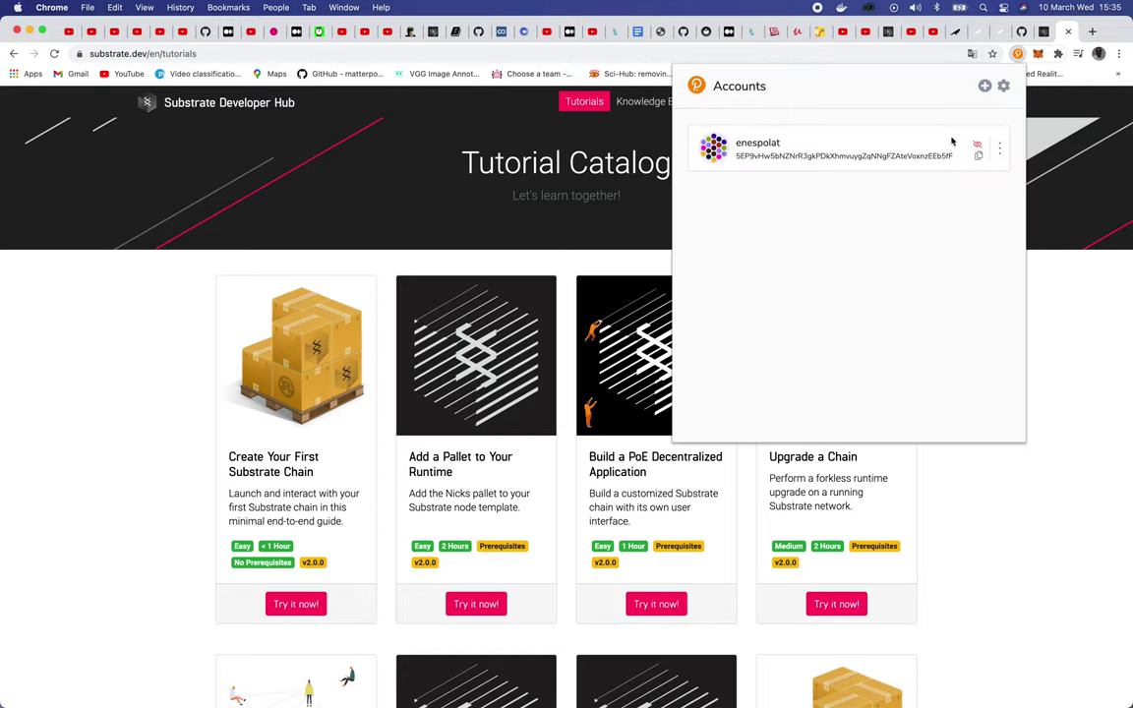
click(1000, 147)
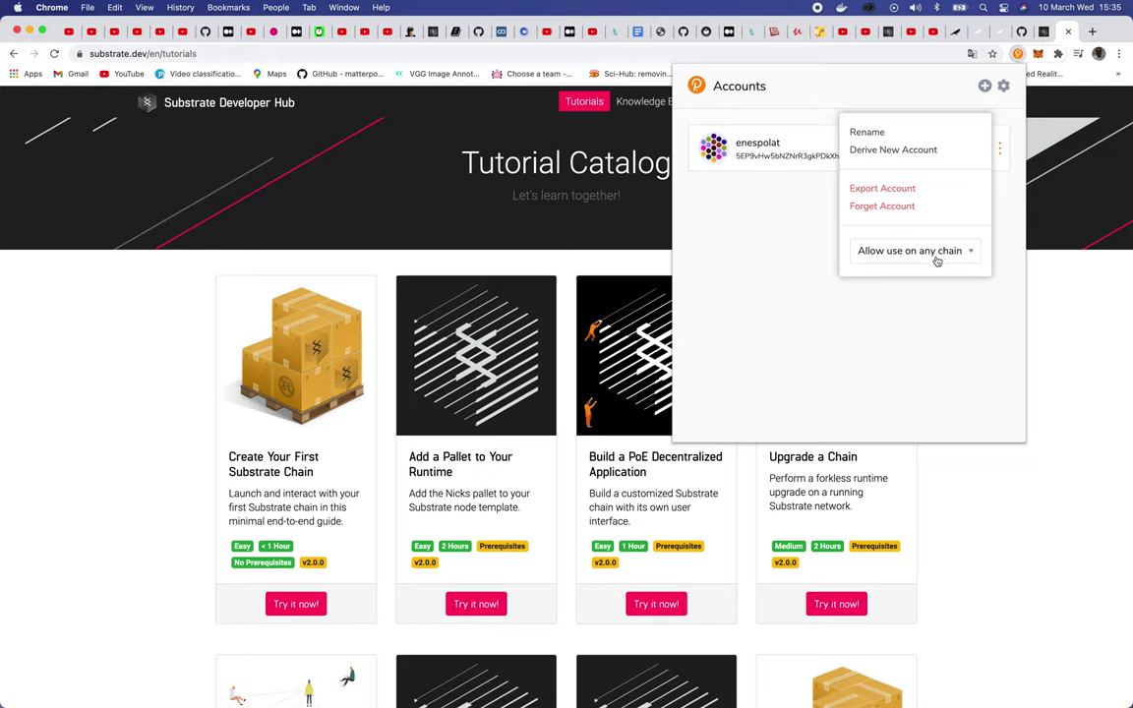
click(936, 258)
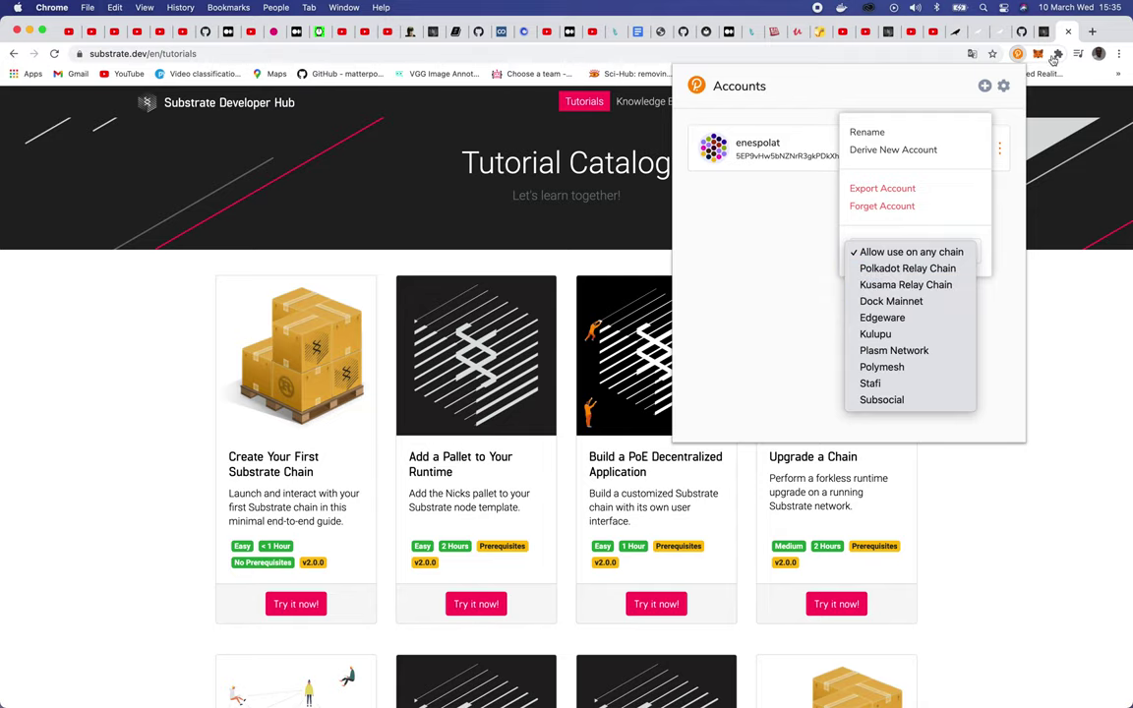
key(Escape)
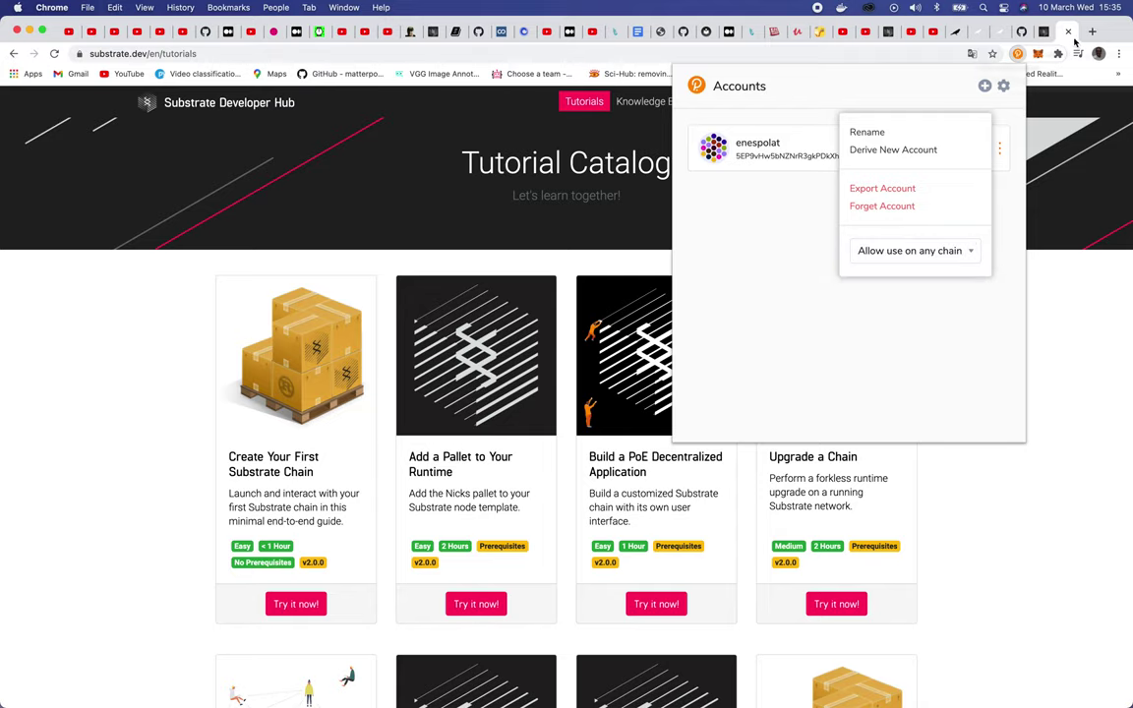
- Search the web for kusama in a new browser tab, open kusama.network and dismiss the translation prompt
click(1092, 32)
text(ku)
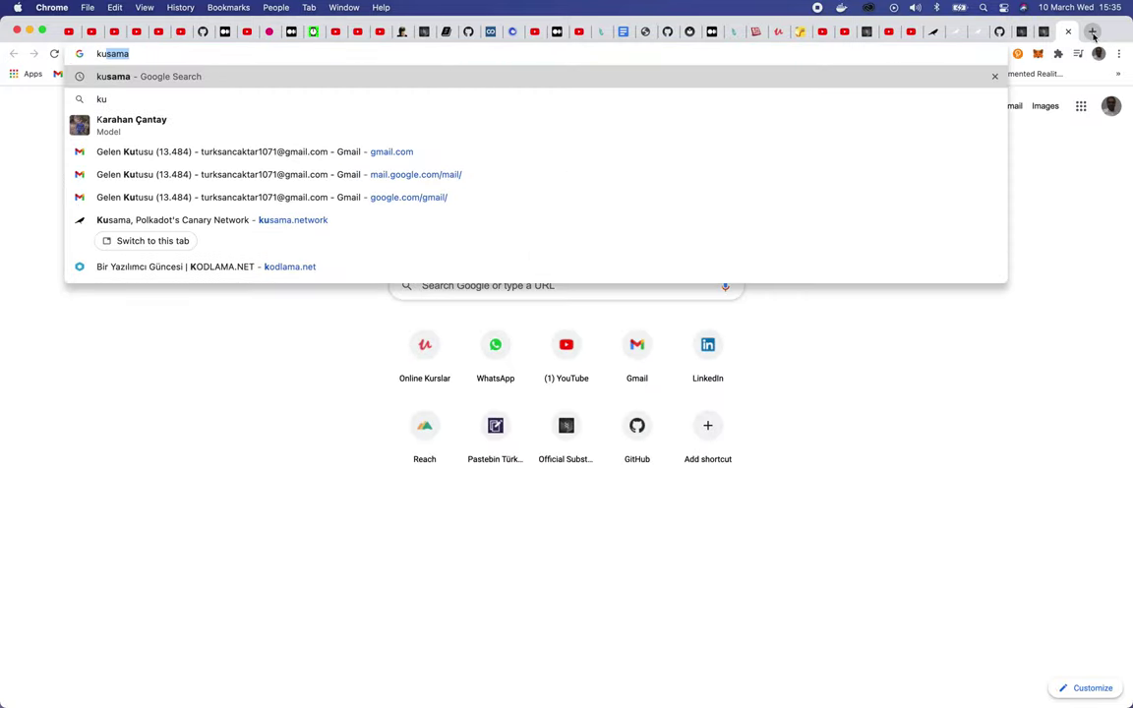
text(sam)
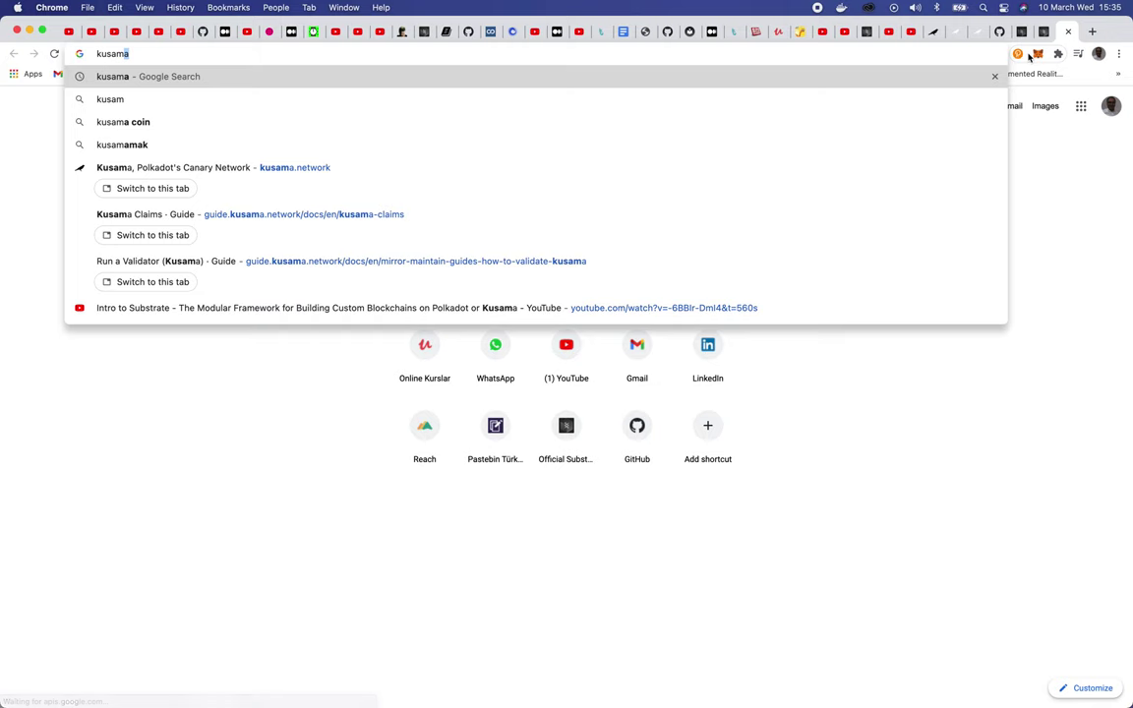
text(a)
key(Return)
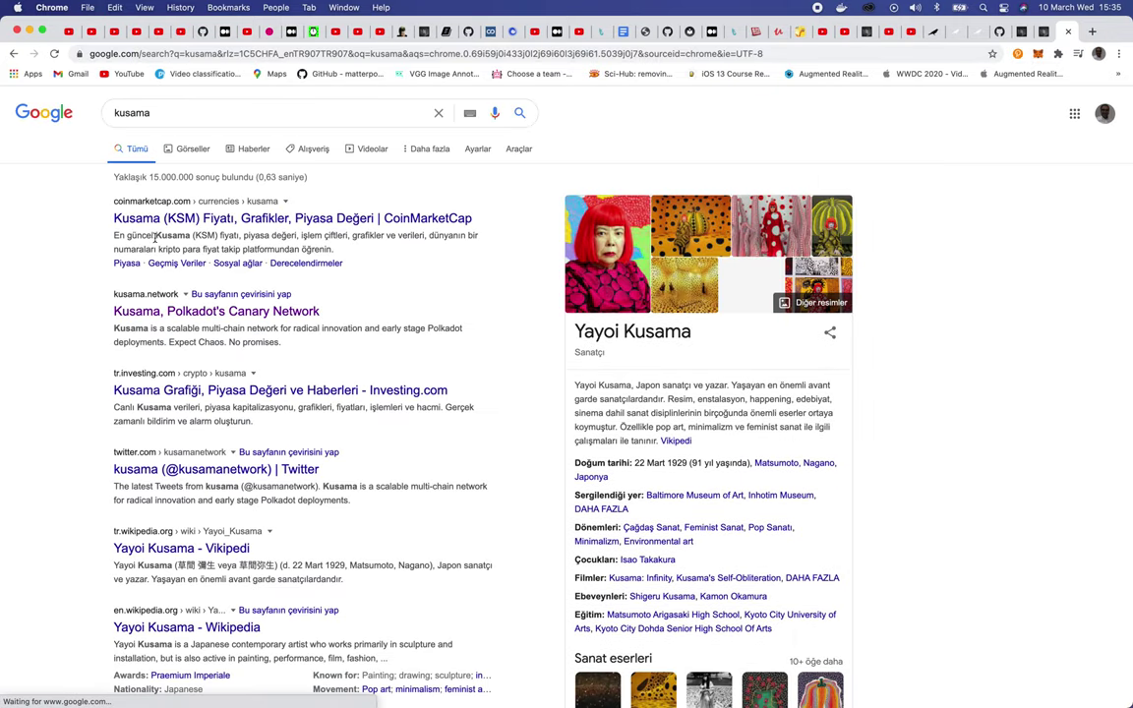
click(173, 322)
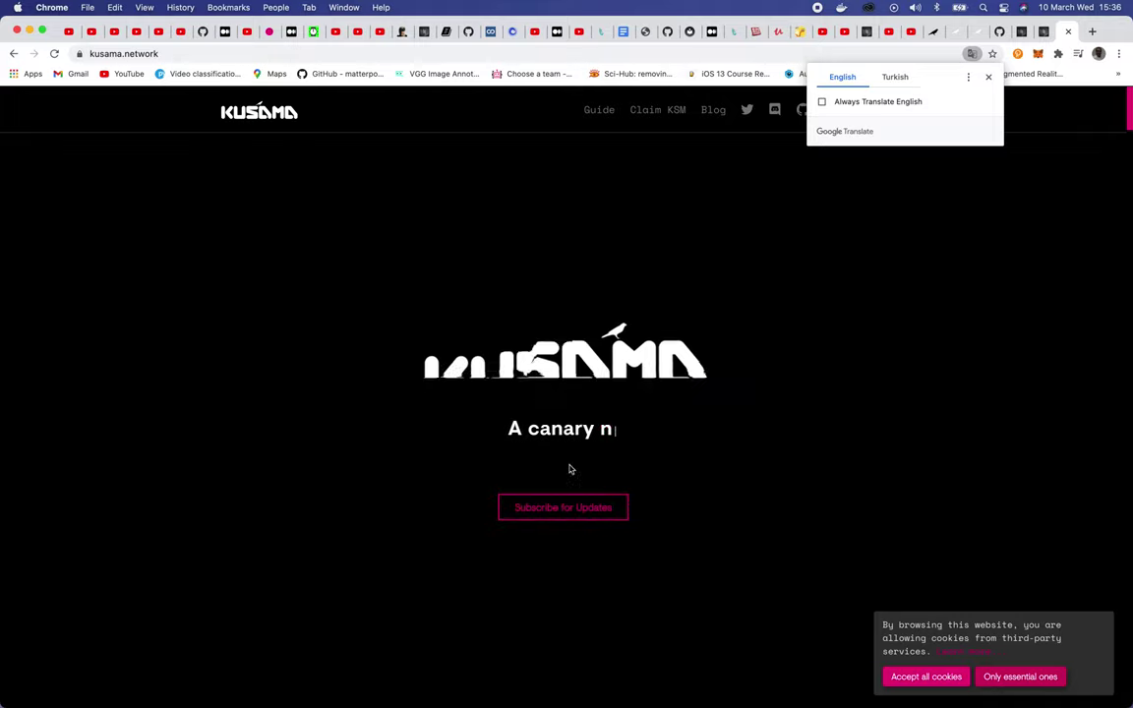
click(989, 77)
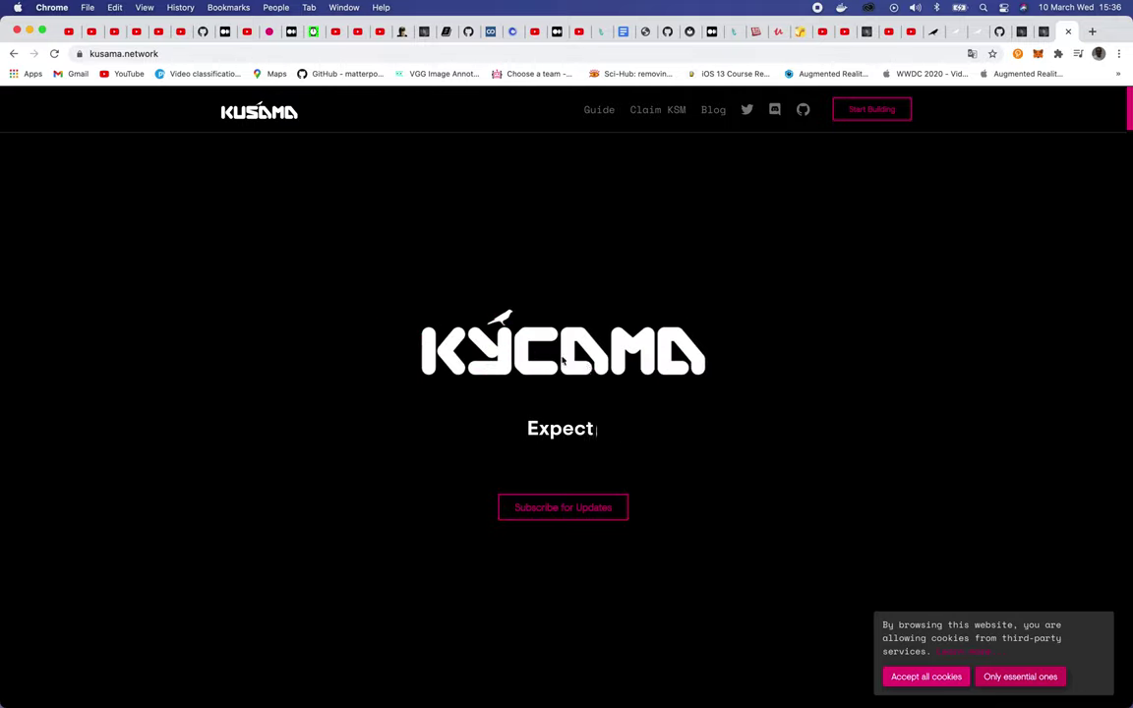
- Review the wallet account's allowed-chain choices again from the Kusama page, and close the extension without changing them
click(1018, 53)
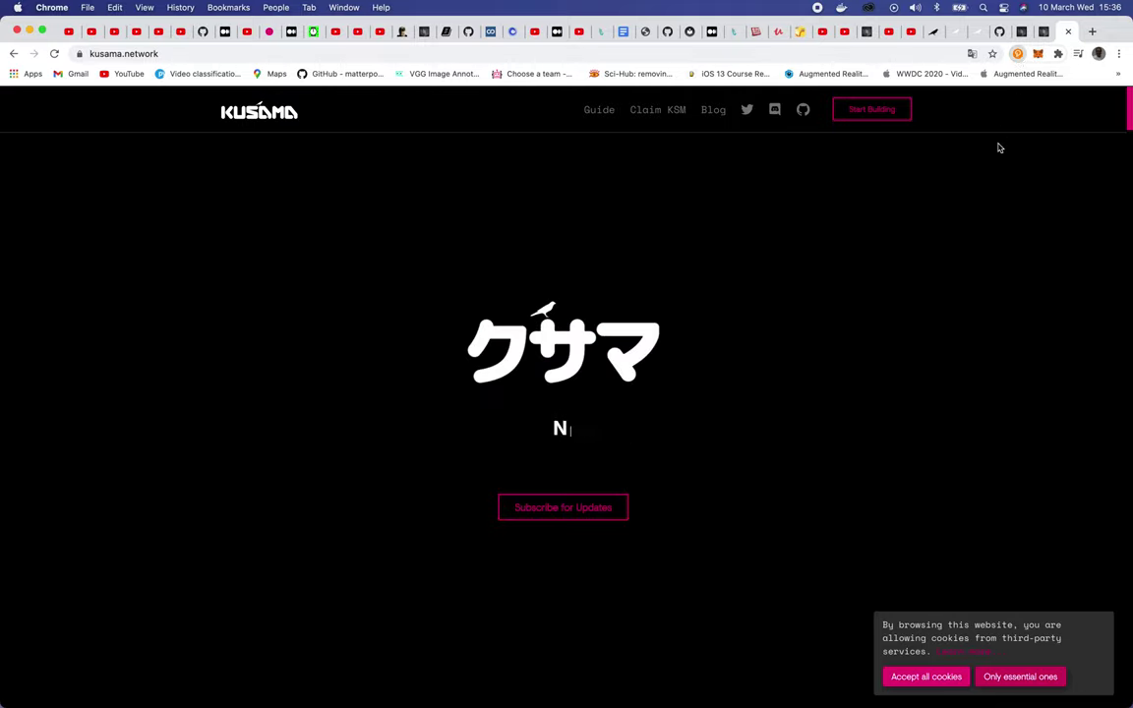
click(998, 149)
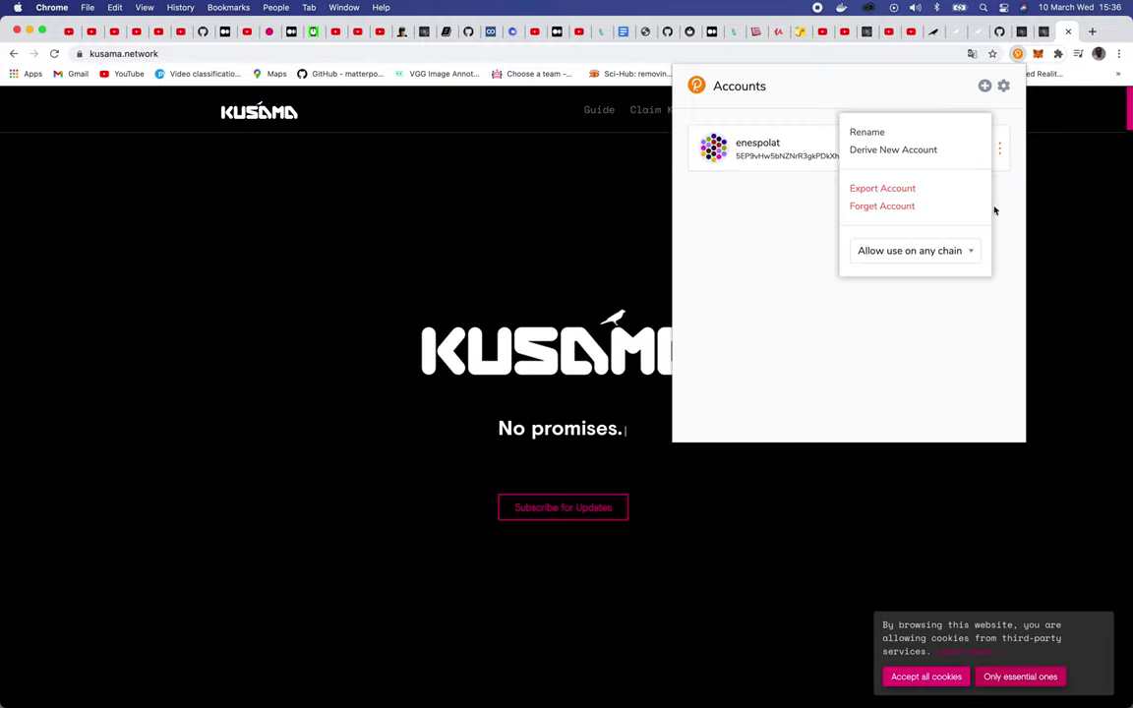
click(927, 262)
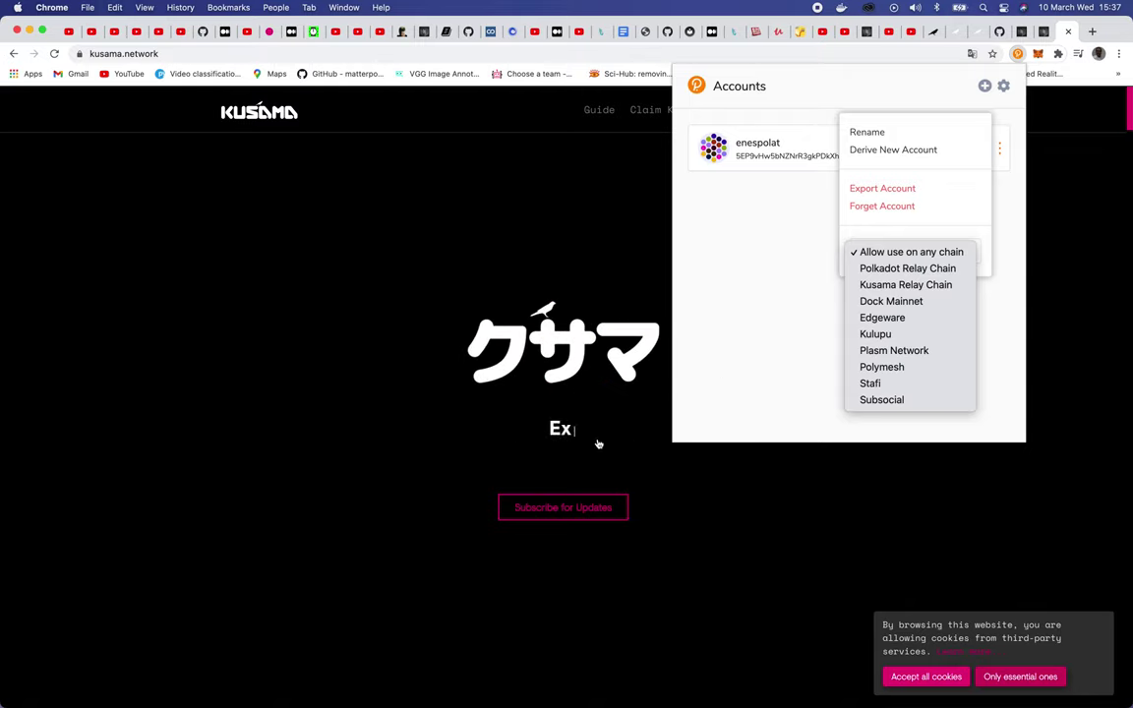
click(517, 240)
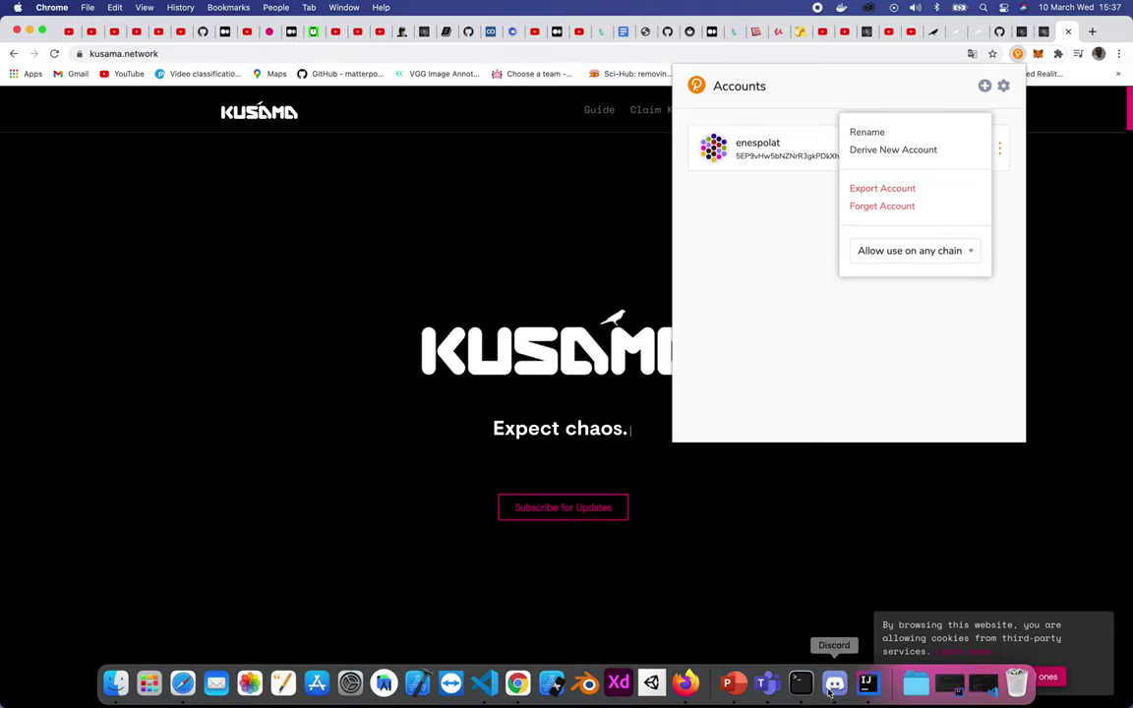
click(558, 290)
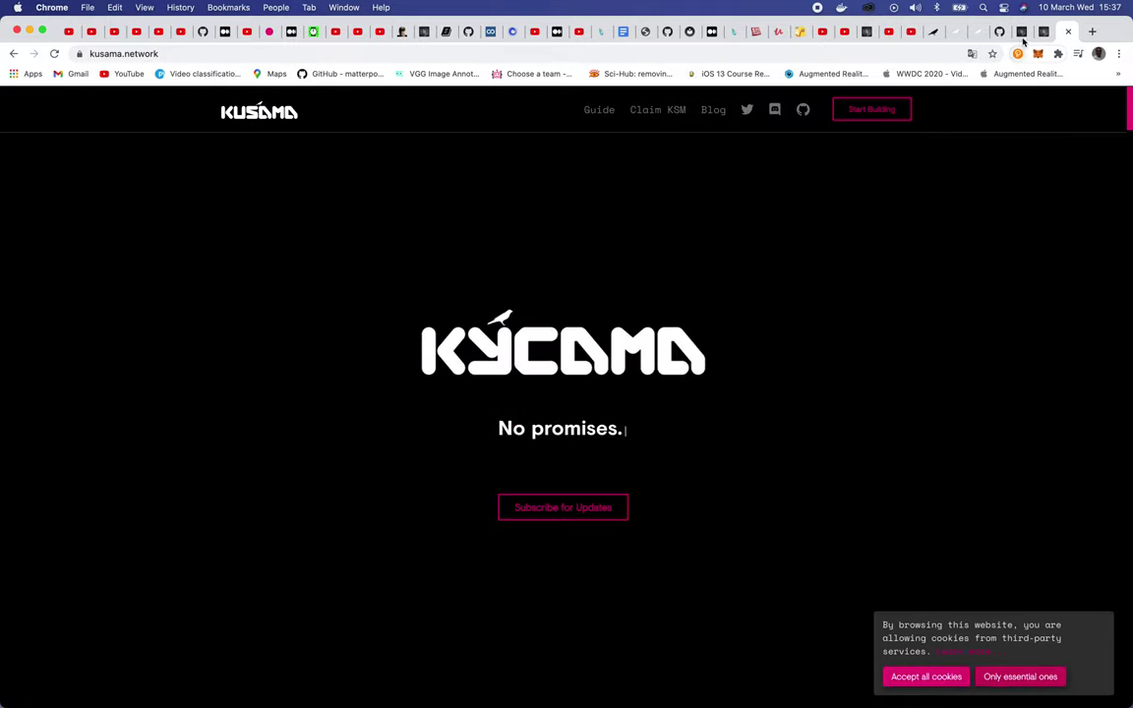
- Return to the local Substrate front-end page and choose the balances pallet with the transfer callable in the Pallet Interactor
key(ctrl+shift+Tab)
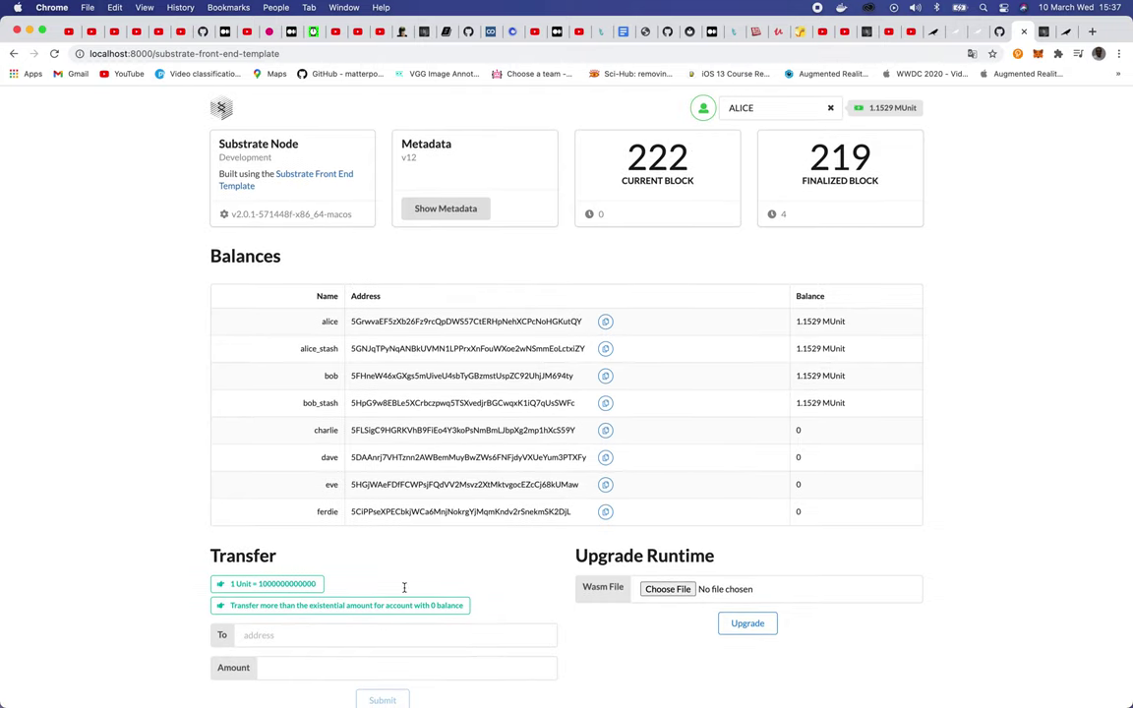
scroll(249, 514, down, 5)
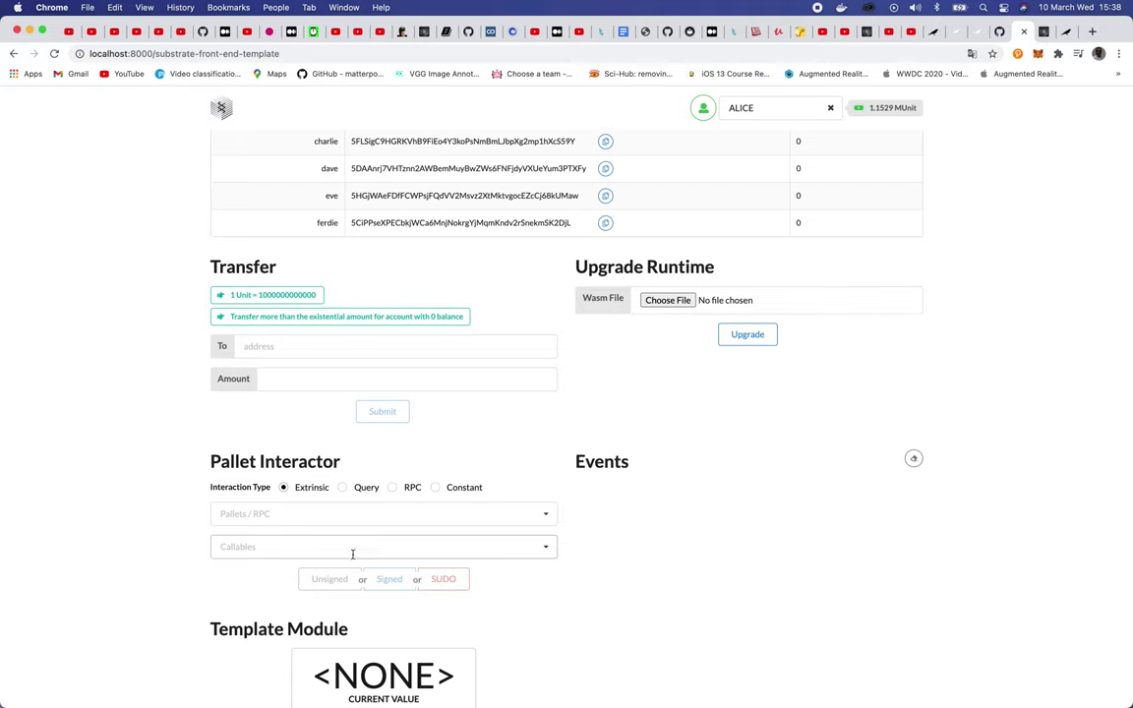
scroll(364, 516, down, 1)
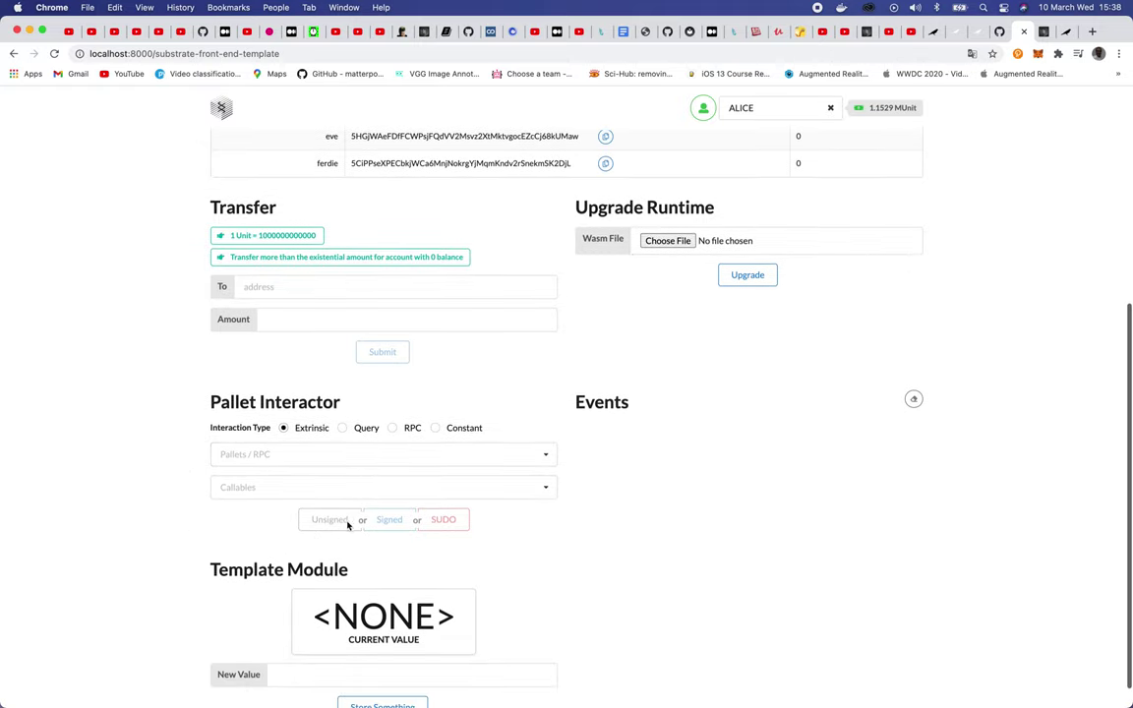
click(313, 454)
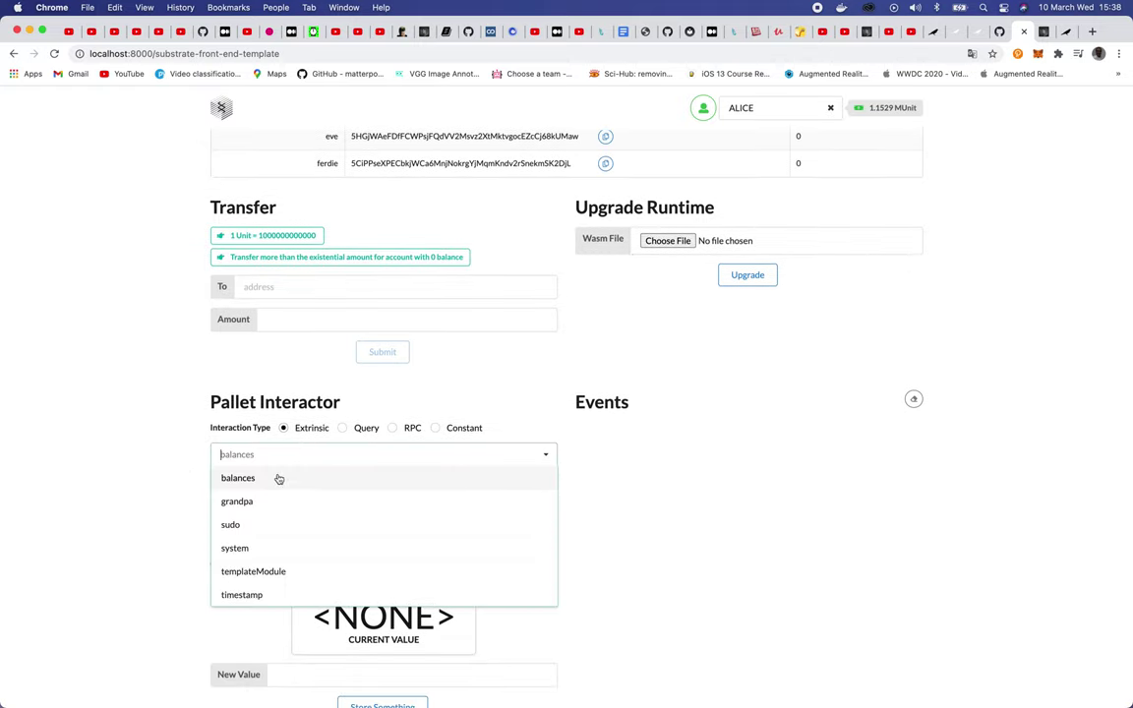
click(278, 478)
click(287, 489)
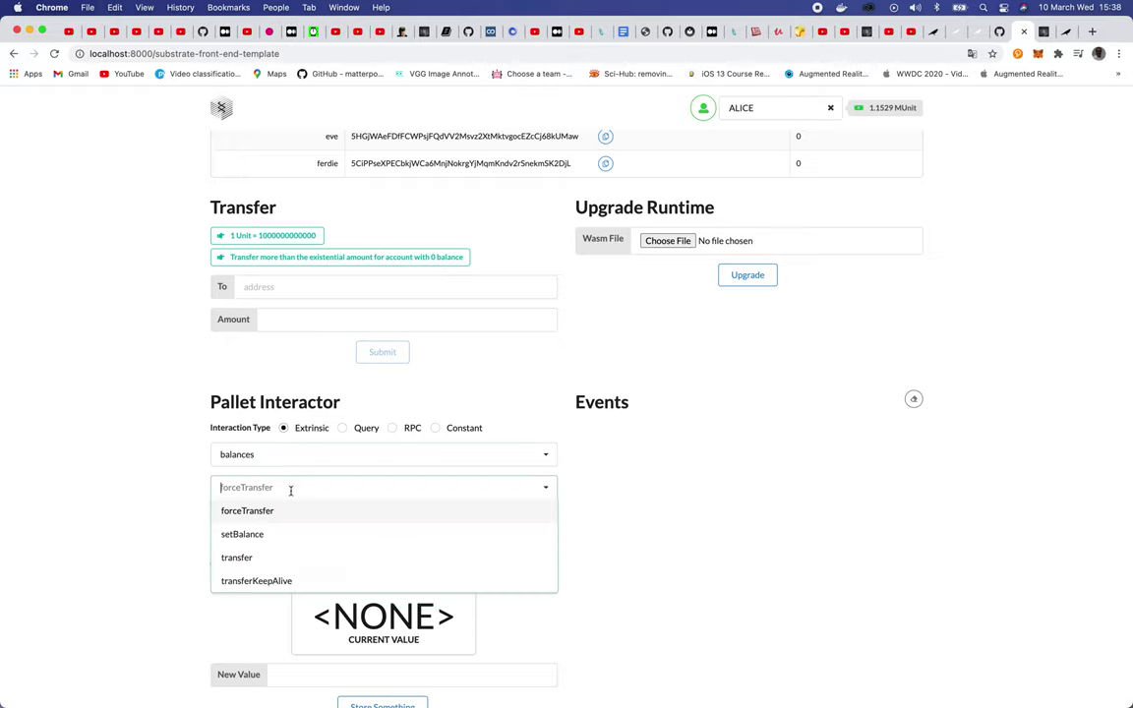
click(257, 558)
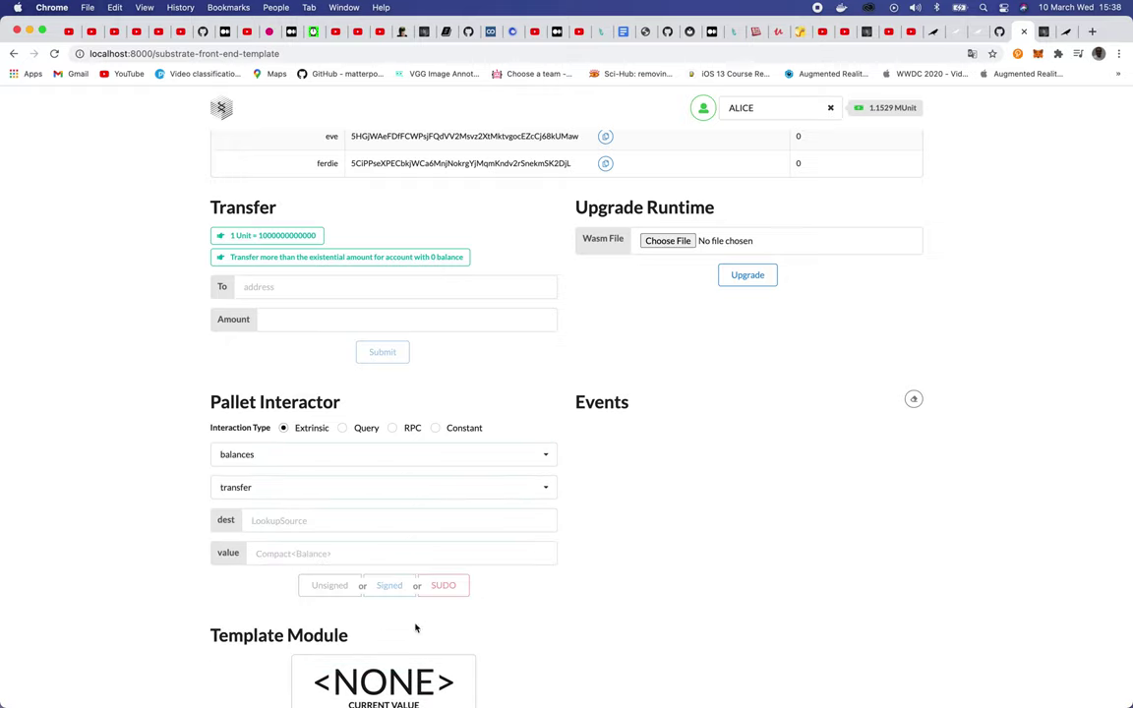
- Copy the dave test account's address from the Balances table and transfer 30000 to it with the Transfer form
scroll(346, 499, up, 5)
scroll(346, 499, up, 1)
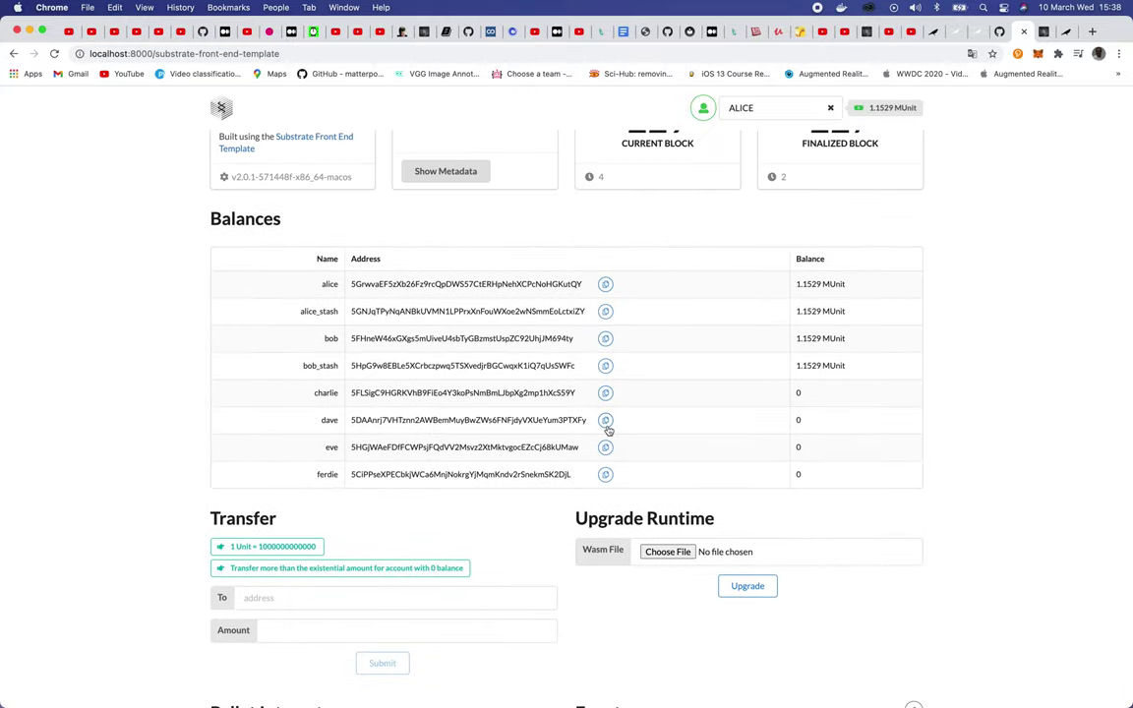
click(606, 421)
scroll(390, 474, down, 4)
click(279, 413)
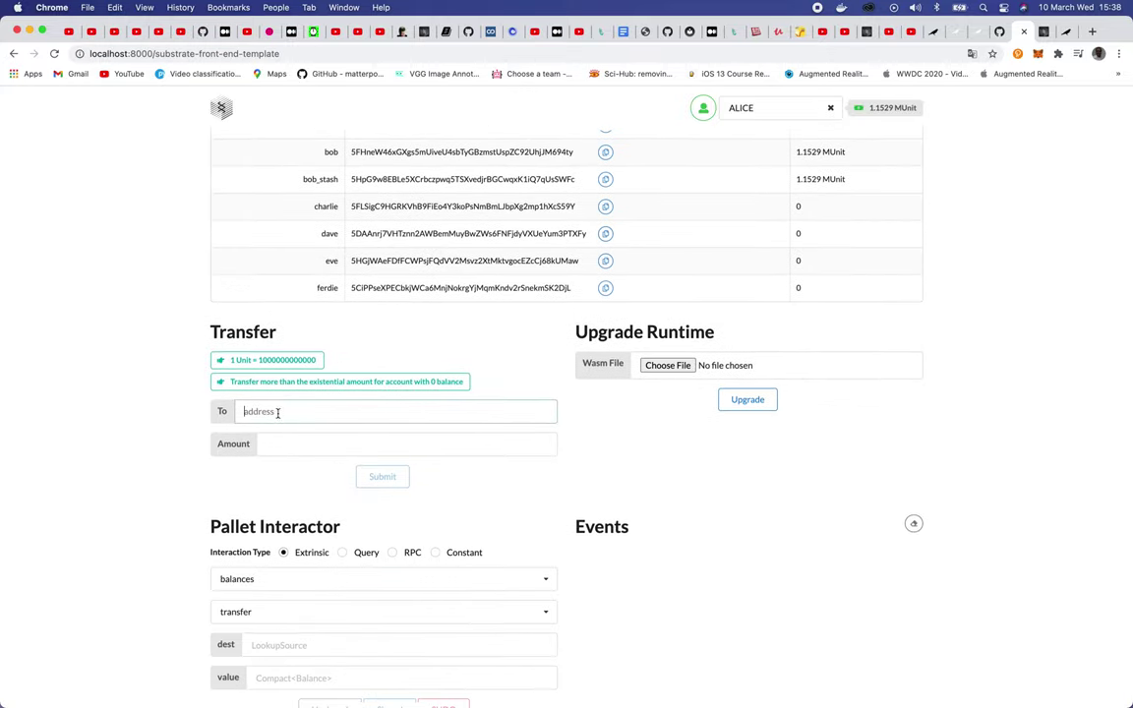
key(super+v)
click(279, 446)
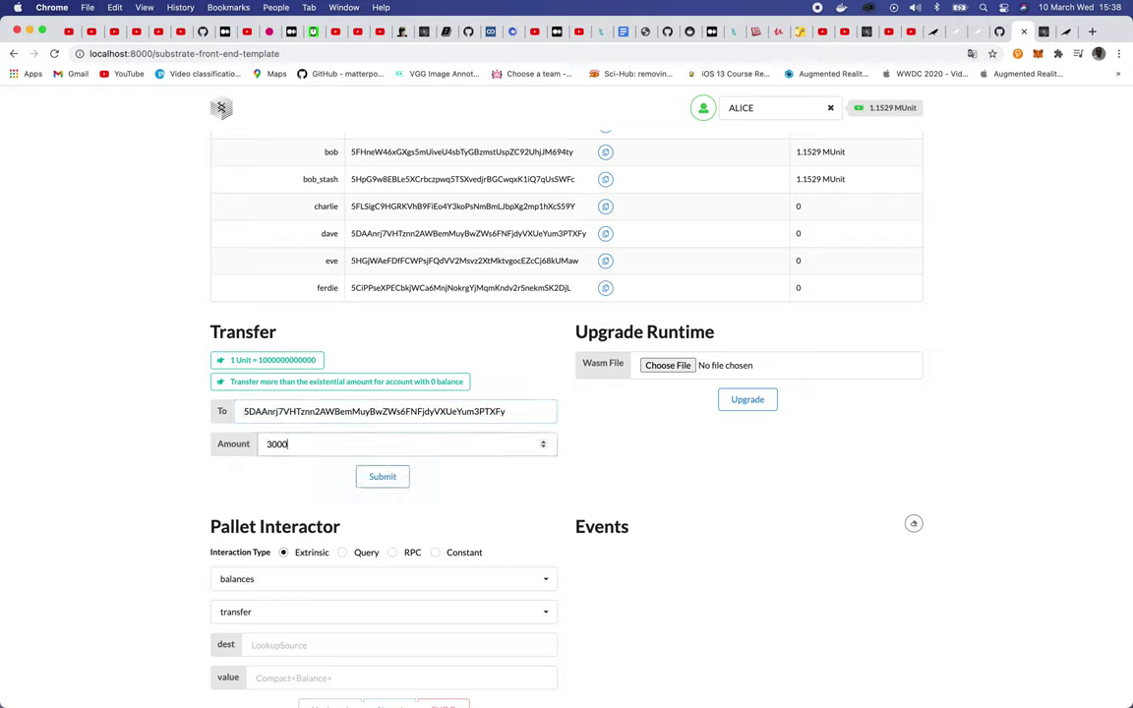
click(381, 476)
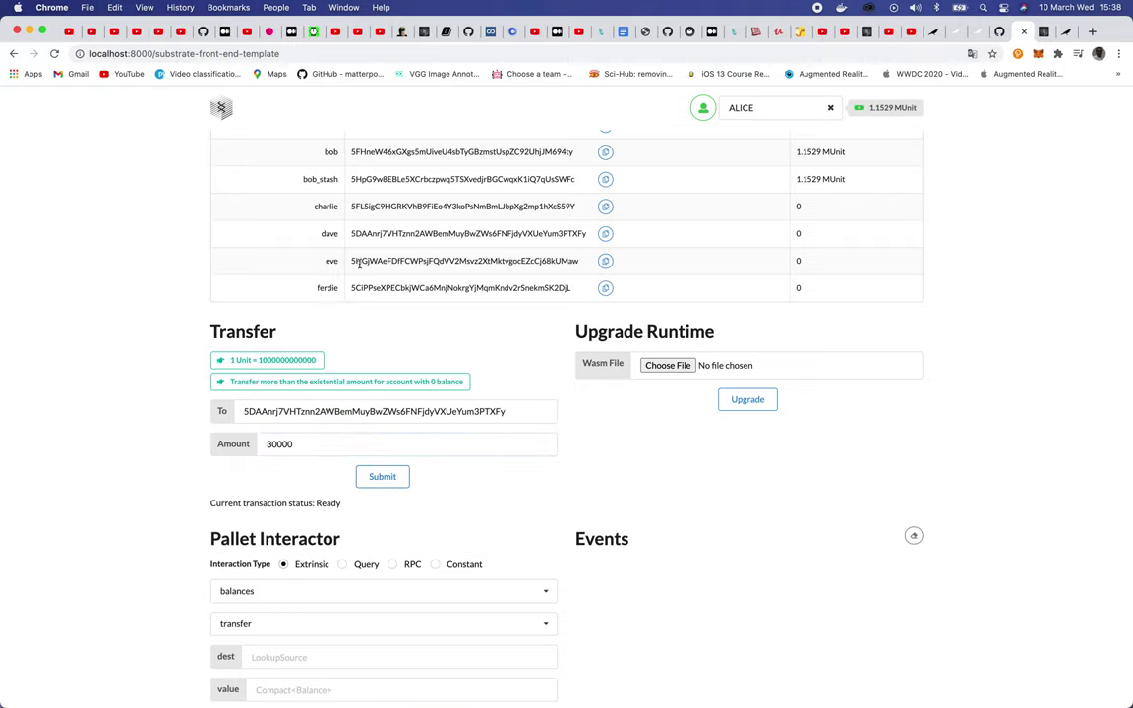
scroll(414, 266, up, 1)
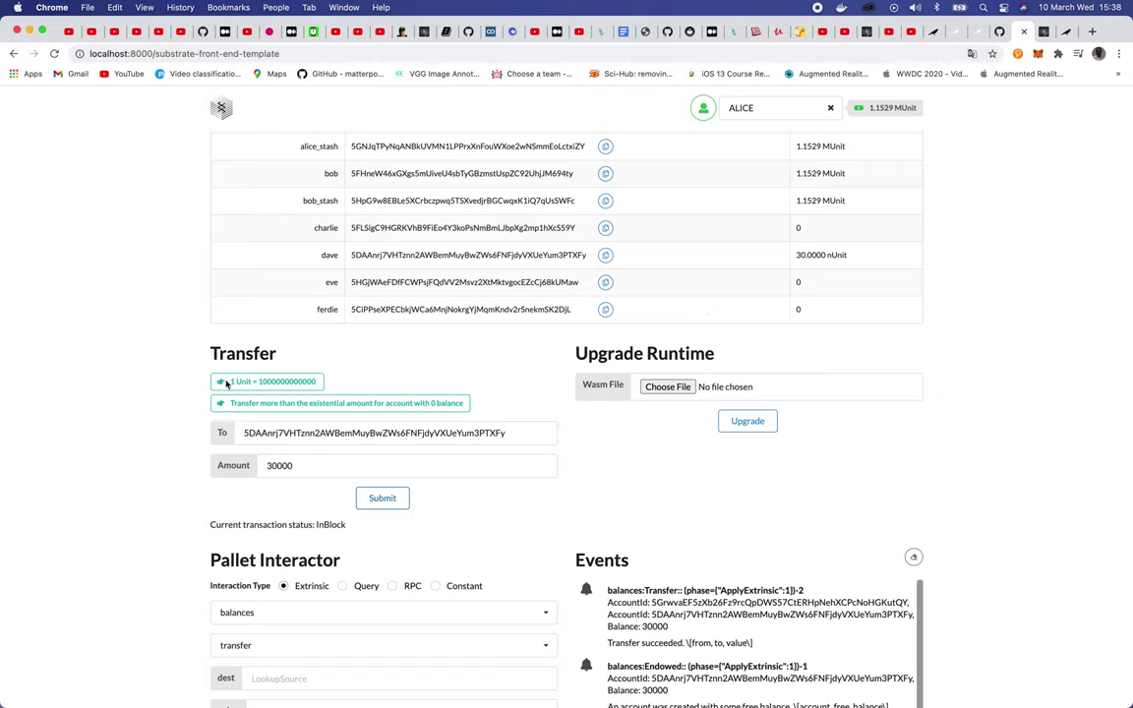
- Query totalIssuance from the balances pallet in the Pallet Interactor and compare it with the account balances
scroll(393, 603, down, 2)
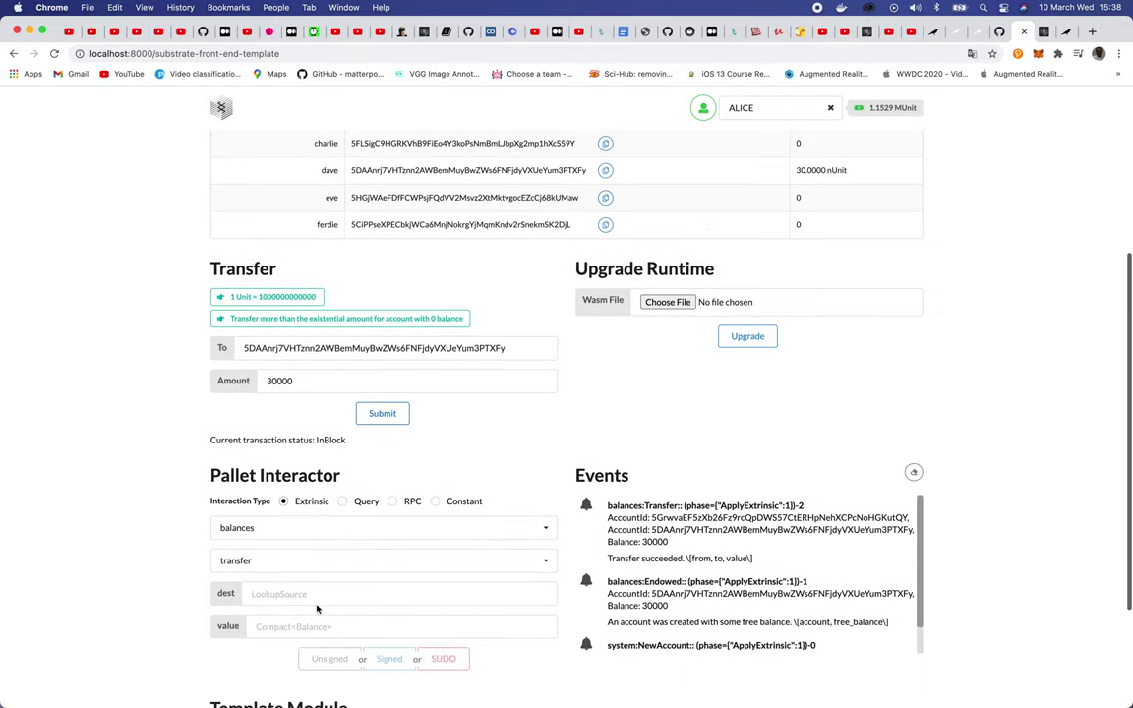
click(342, 503)
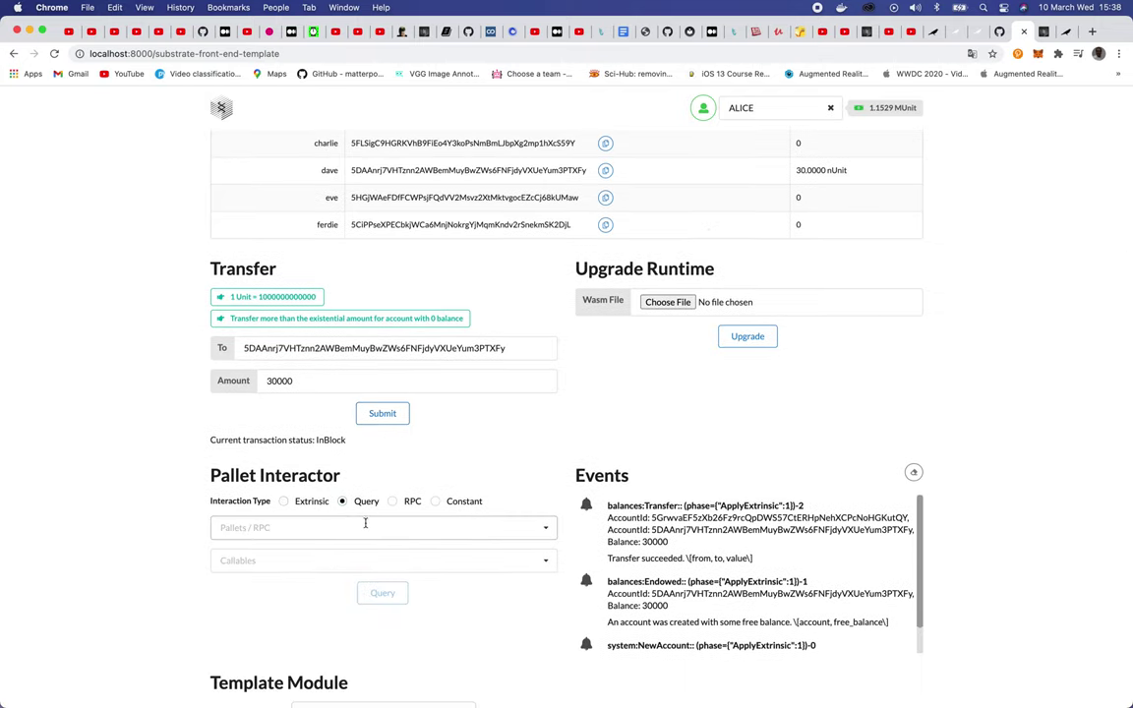
scroll(311, 469, down, 2)
click(319, 449)
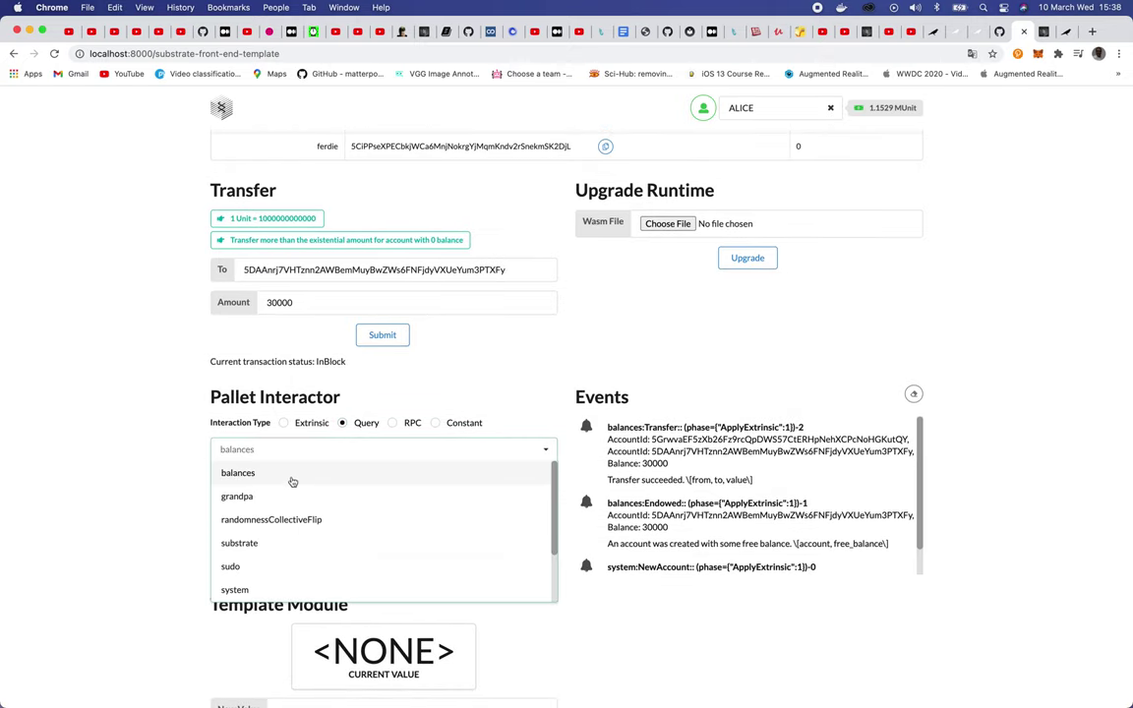
click(225, 470)
click(307, 482)
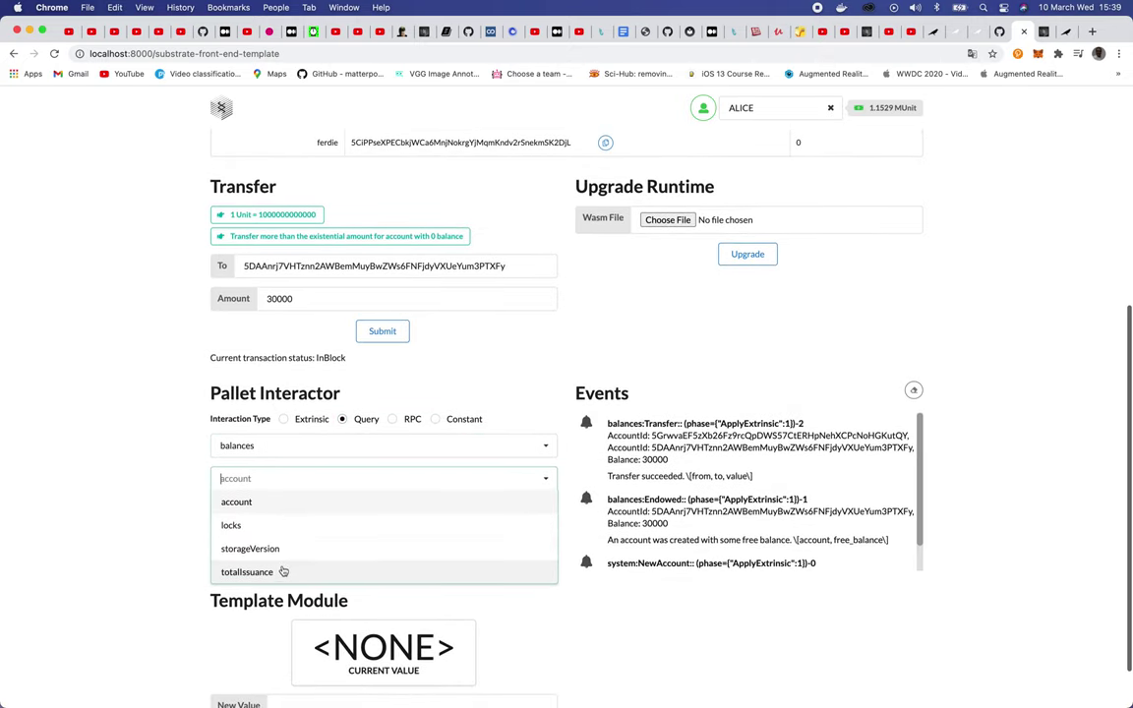
click(282, 576)
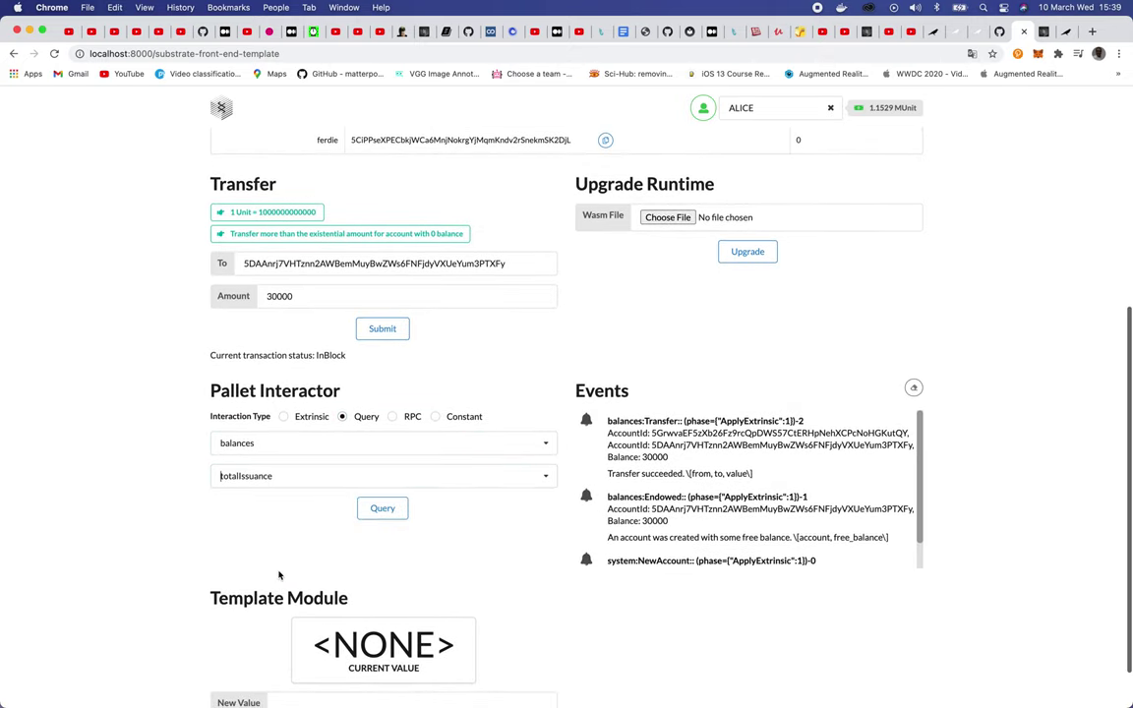
click(383, 520)
scroll(607, 346, up, 3)
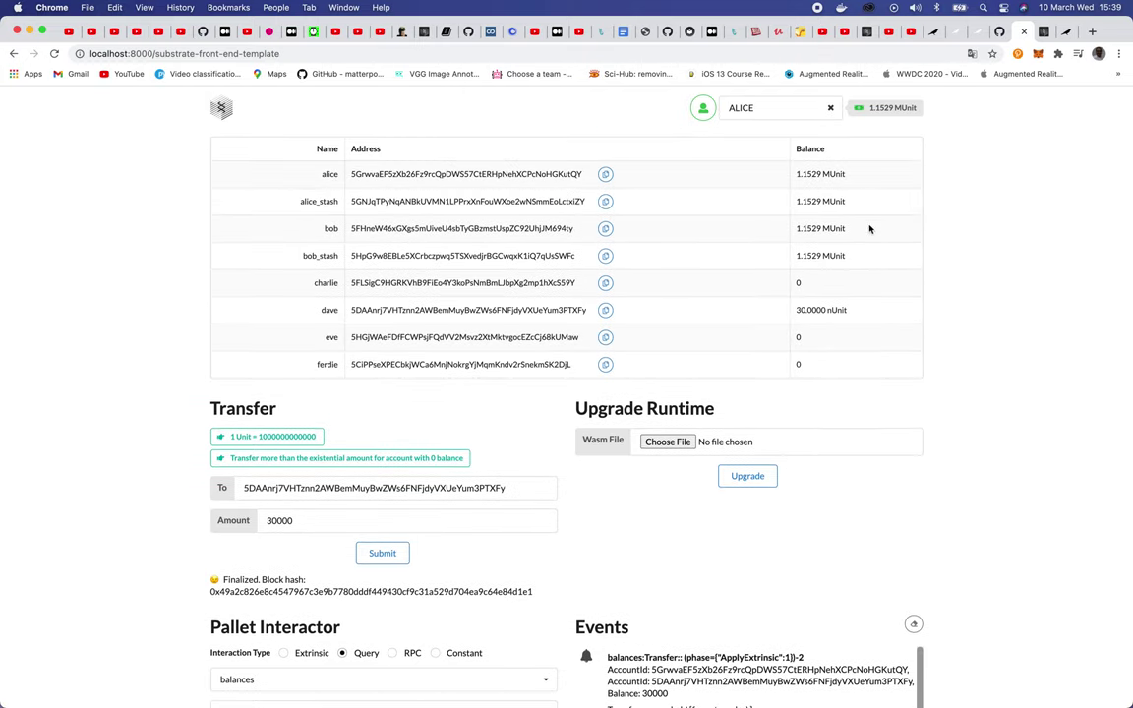
scroll(77, 503, down, 2)
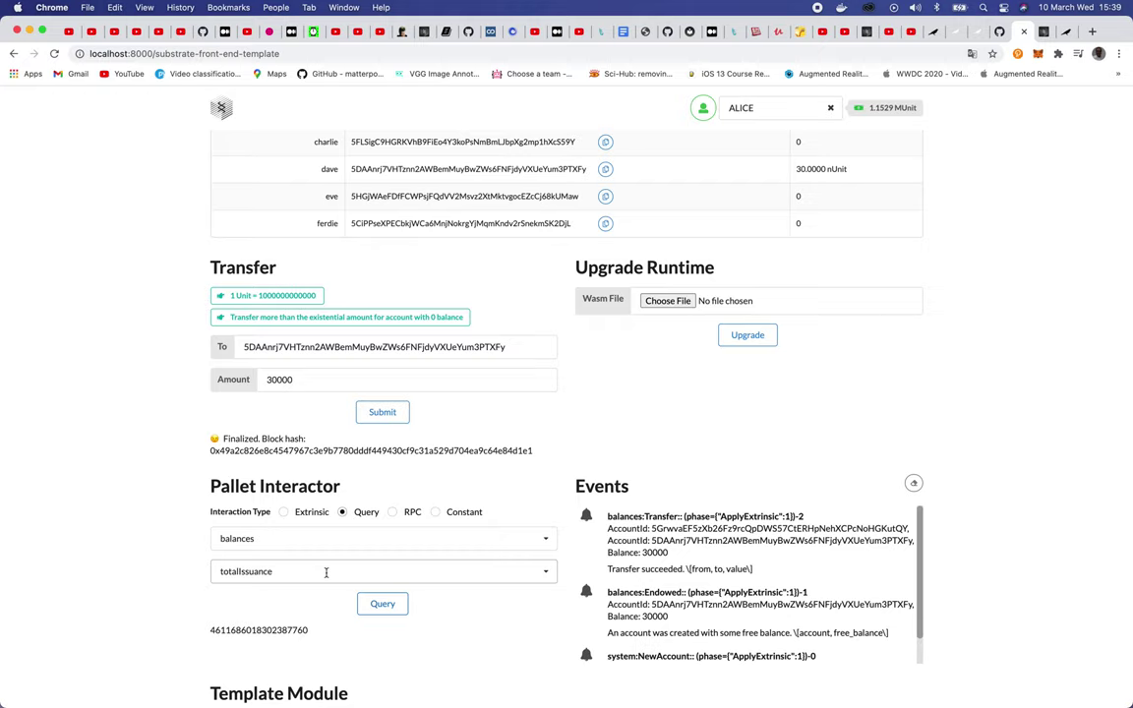
- Check the Polkadot extension's account list and close it, and open the Upgrade a Chain tutorial in the Substrate Developer Hub
click(1017, 53)
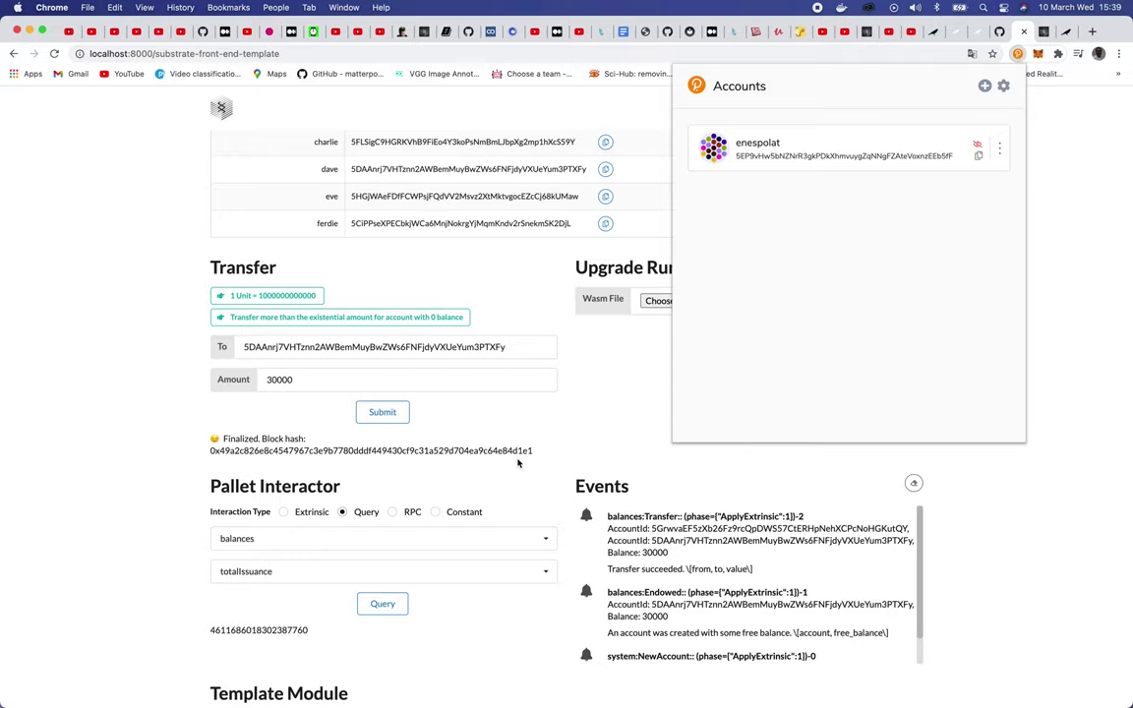
click(600, 405)
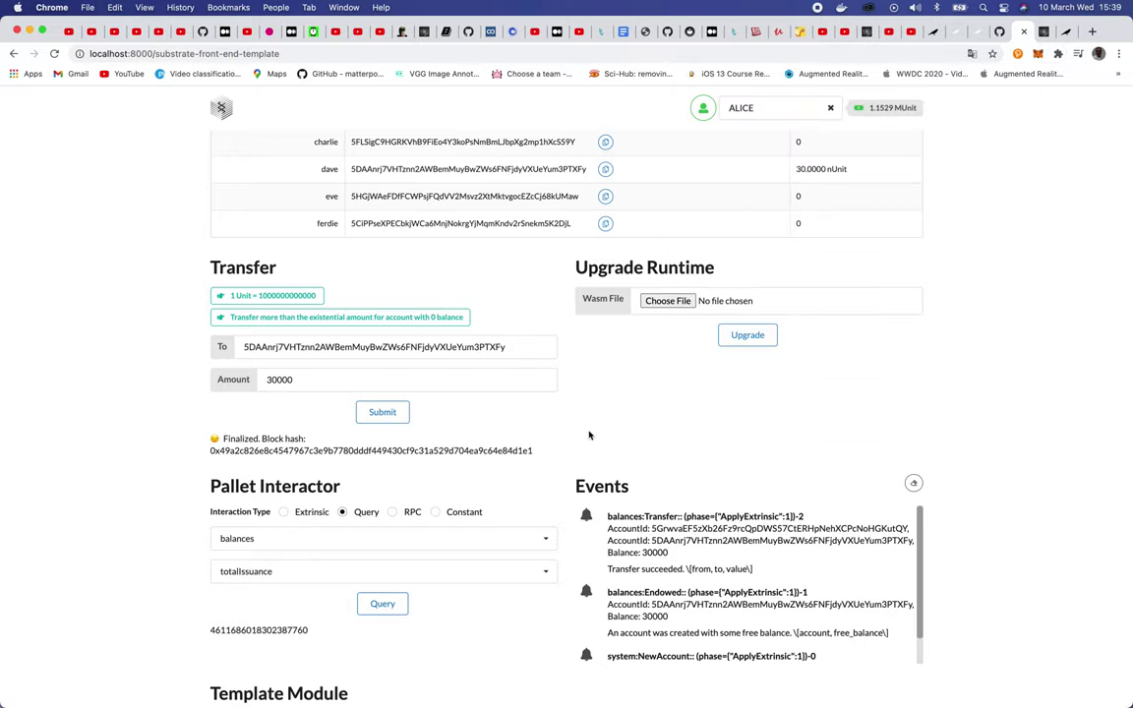
click(1046, 31)
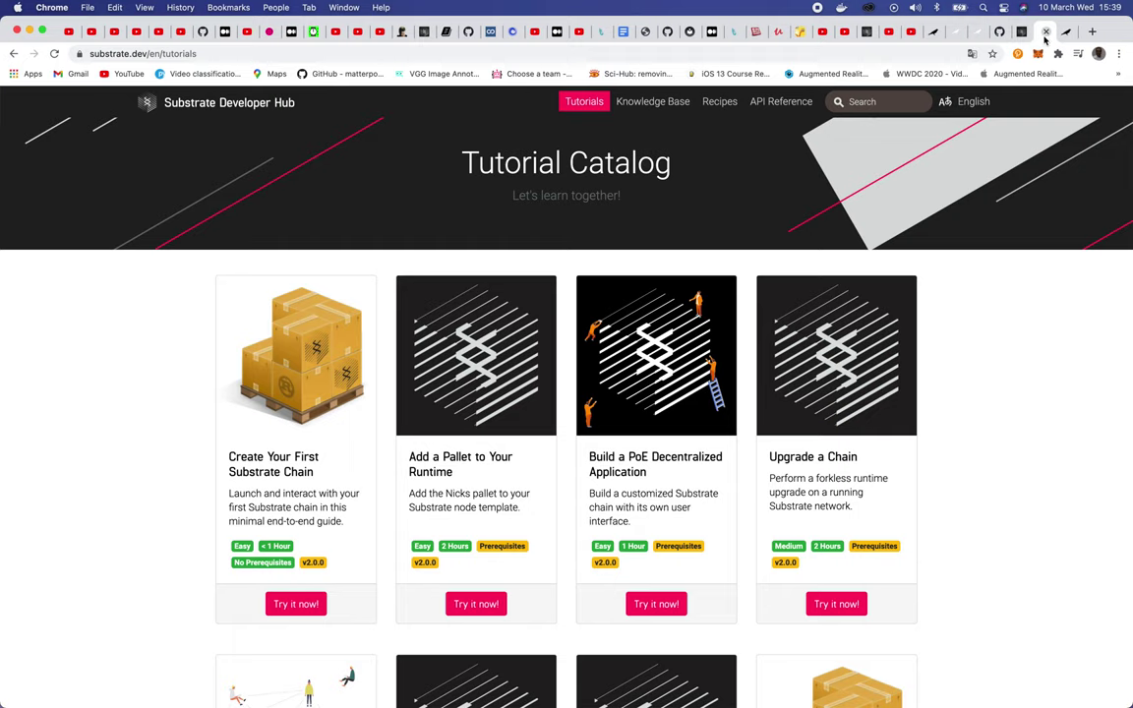
click(804, 466)
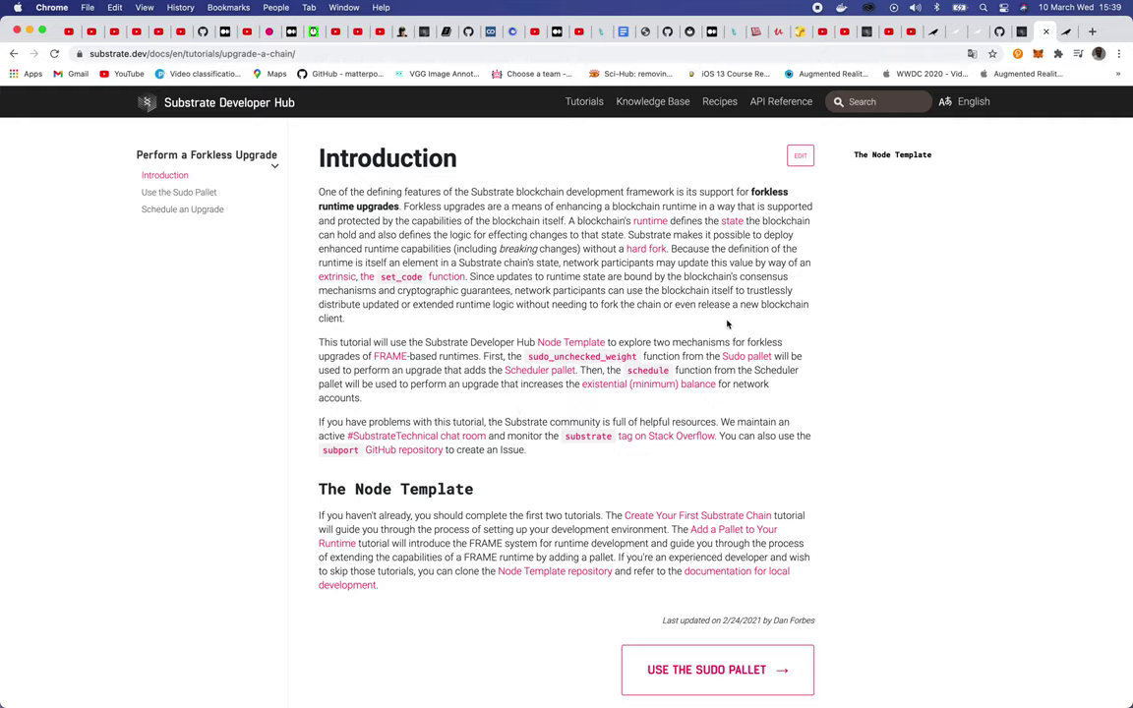
- Open the runtime folder of the paritytech/polkadot GitHub repository and review the wallet account's allowed-chain choices without changing them
click(1000, 31)
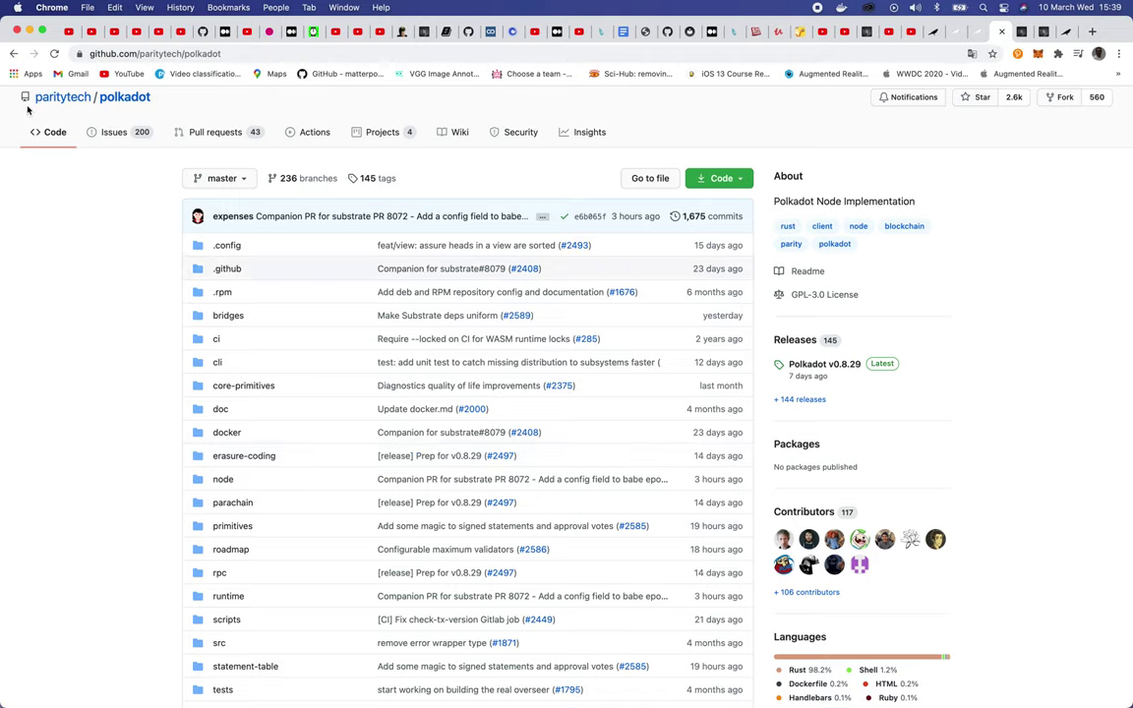
click(238, 598)
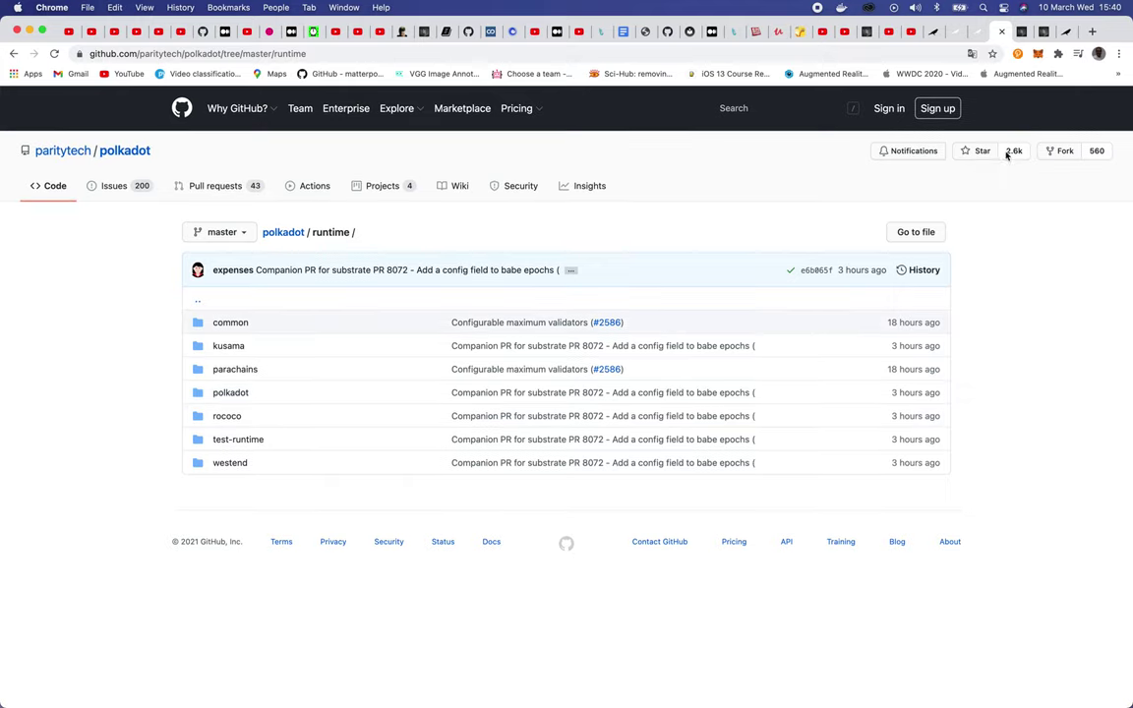
click(1018, 53)
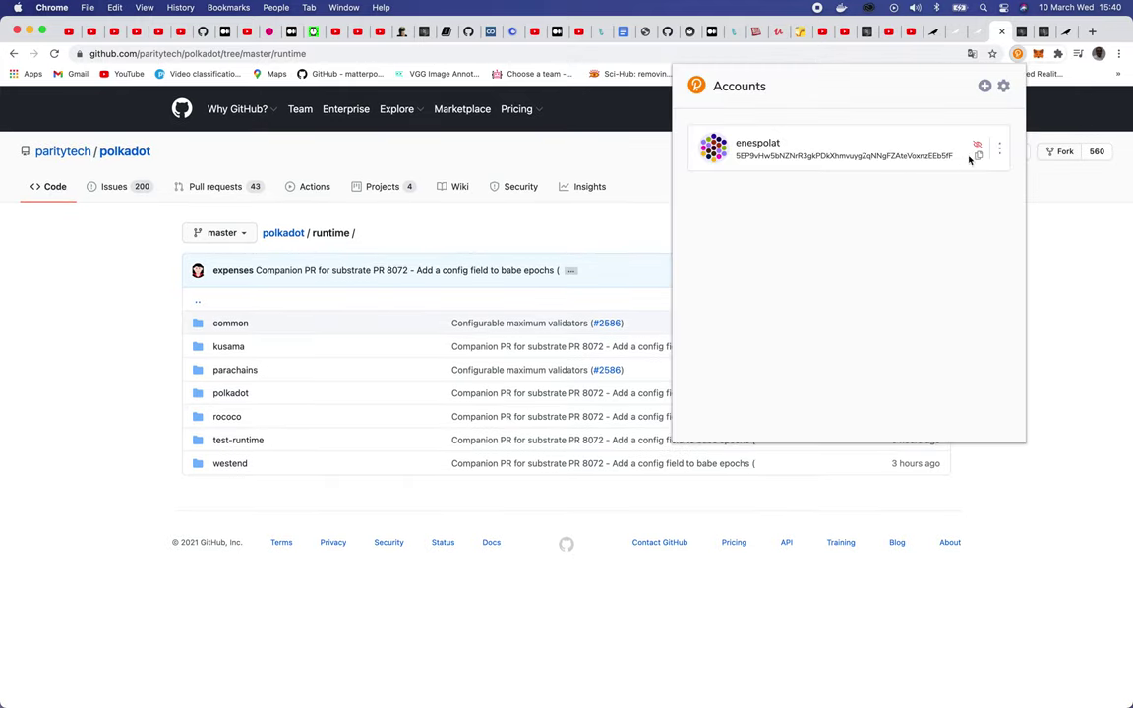
click(999, 148)
click(974, 251)
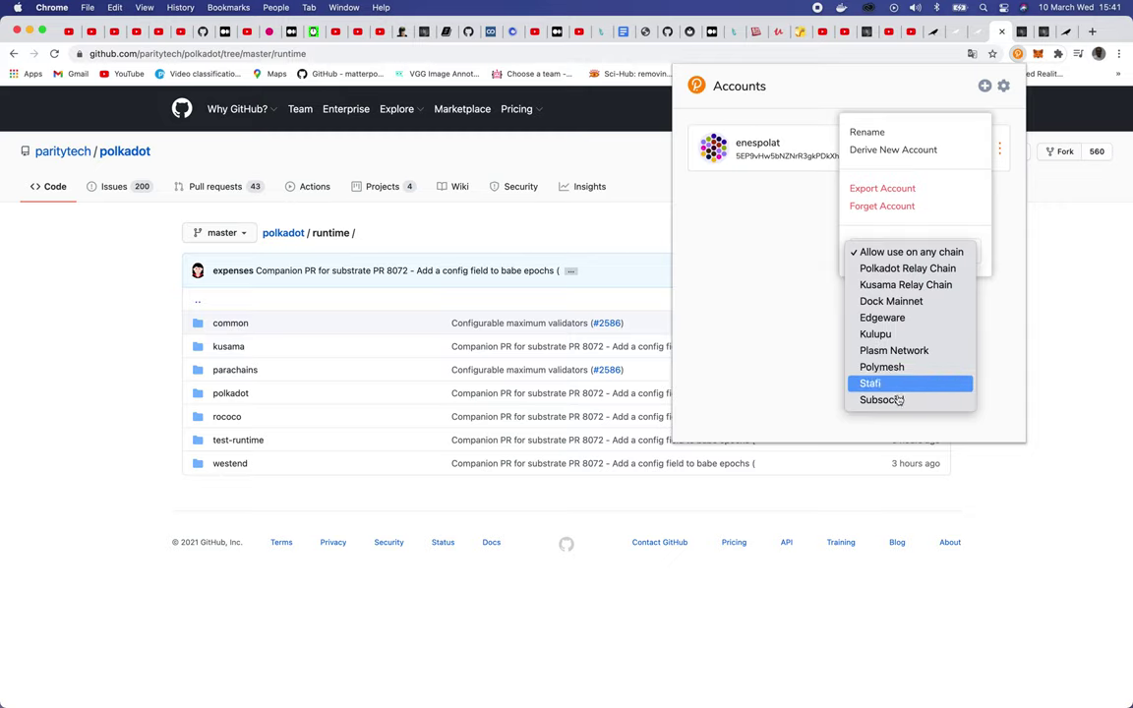
click(998, 386)
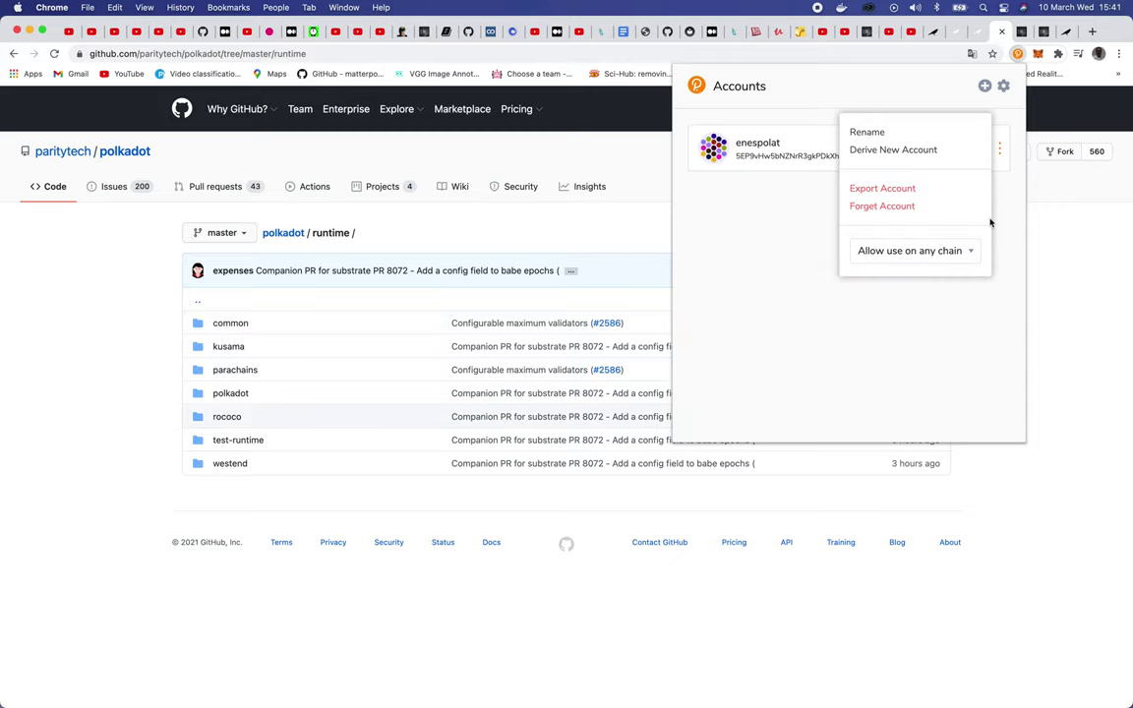
click(1119, 339)
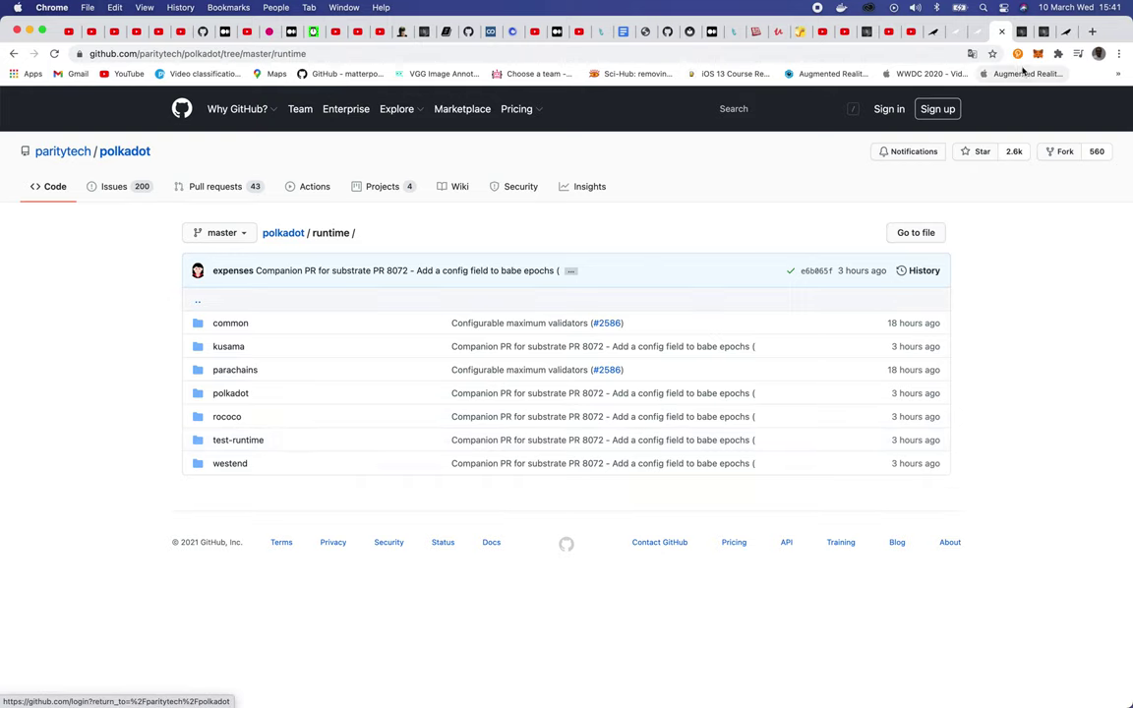
- Reopen the Upgrade a Chain tutorial from the Substrate Tutorial Catalog and continue to its Use the Sudo Pallet page
click(1022, 32)
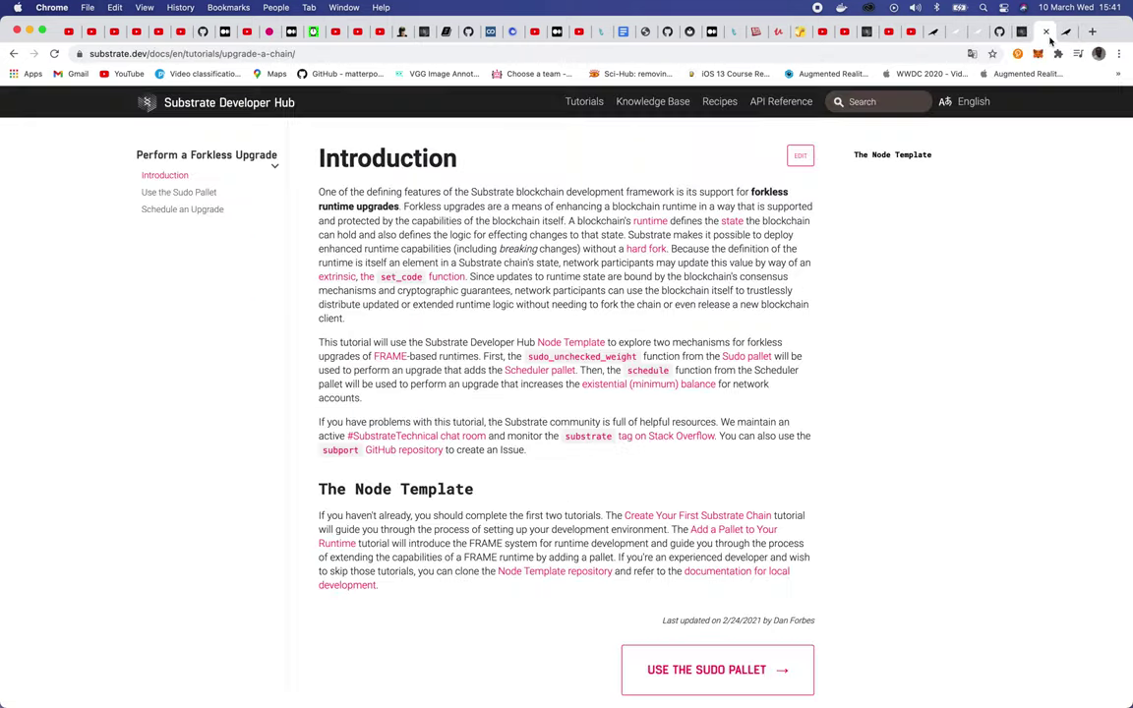
click(1046, 32)
click(584, 102)
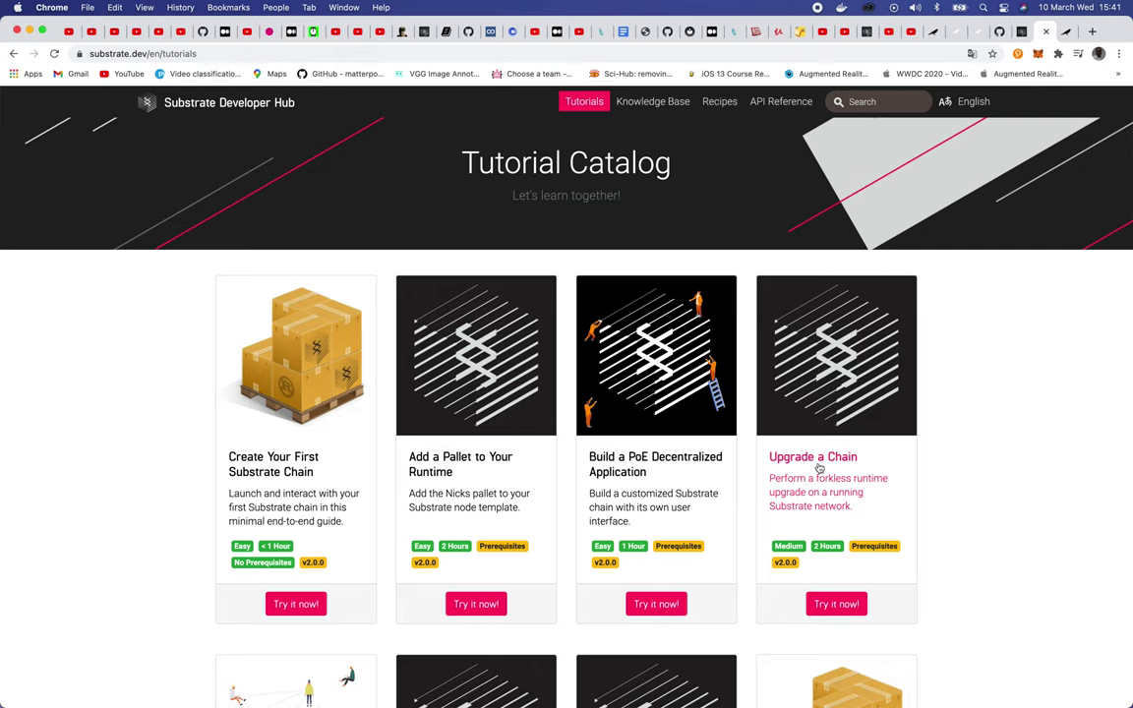
click(813, 472)
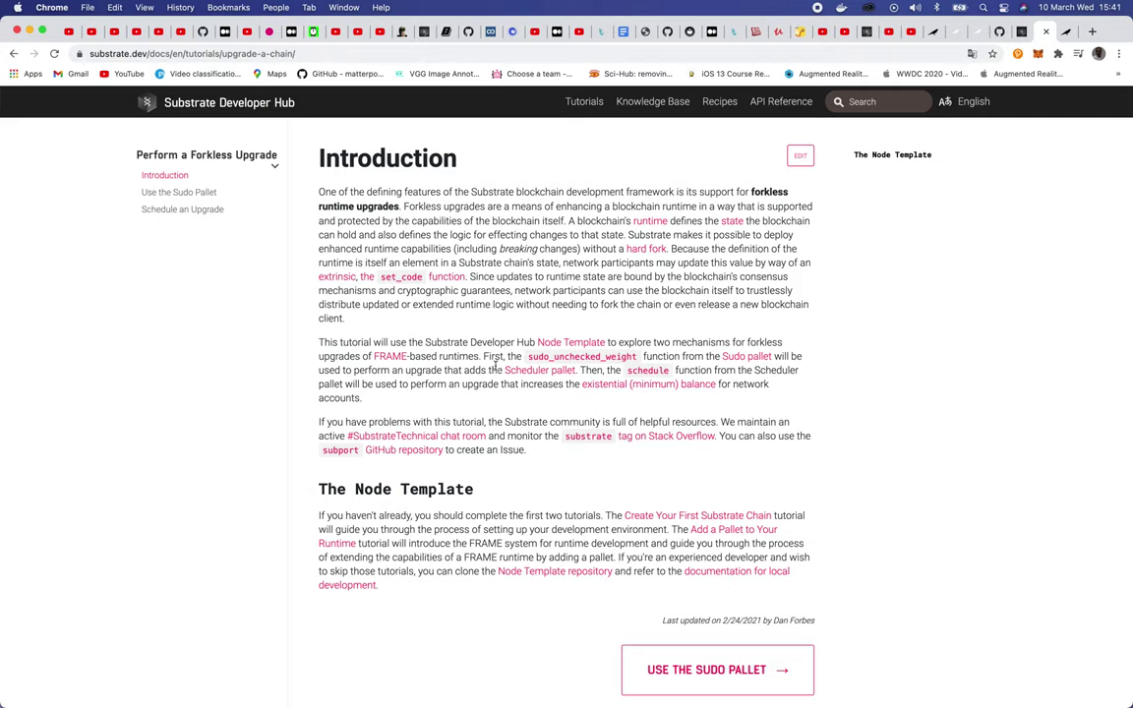
click(677, 671)
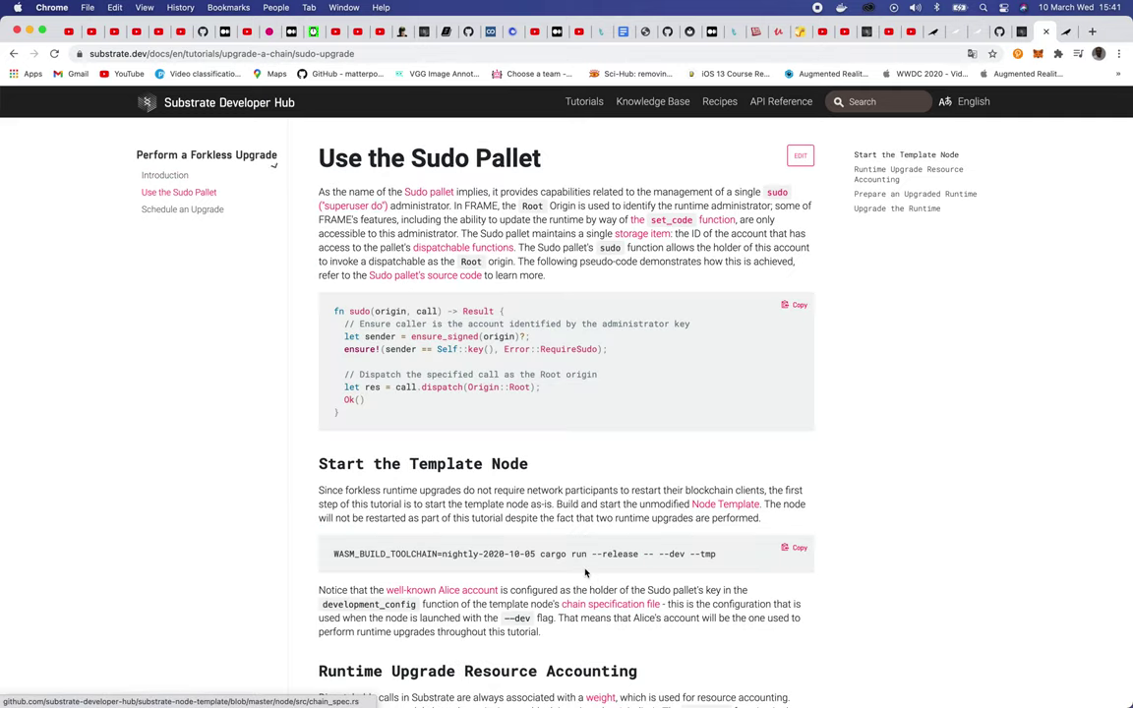
- Read the Start the Template Node section, highlighting the cargo run command, and continue through Runtime Upgrade Resource Accounting
scroll(527, 385, down, 5)
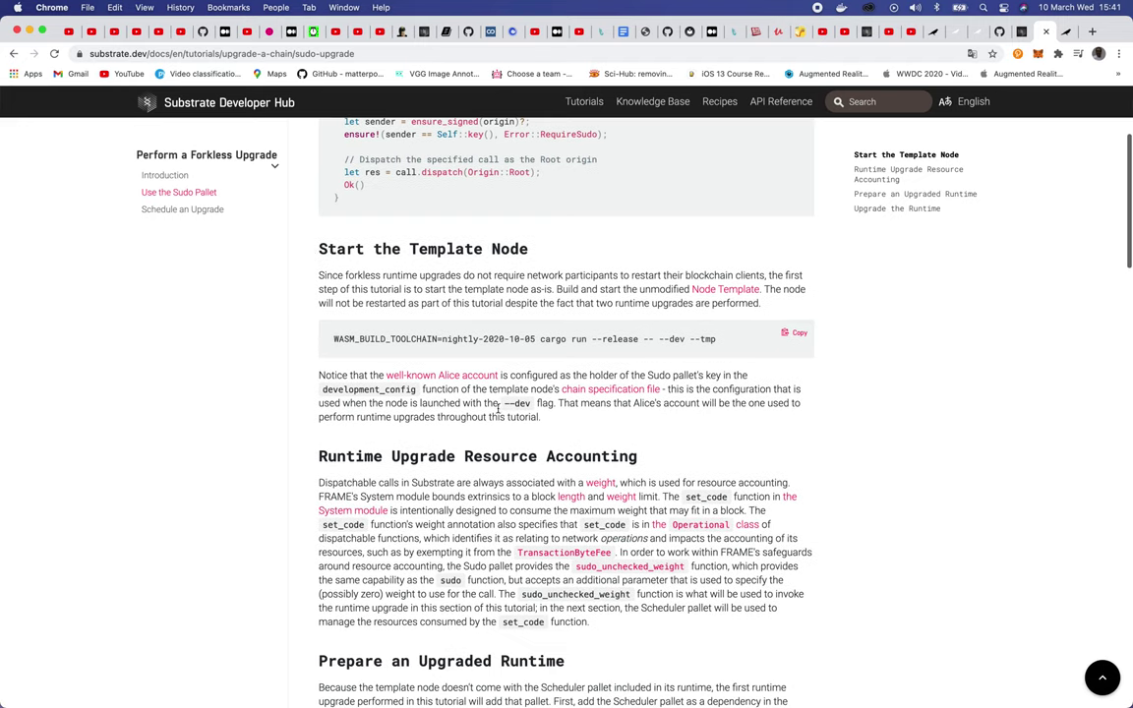
drag(723, 346, 541, 338)
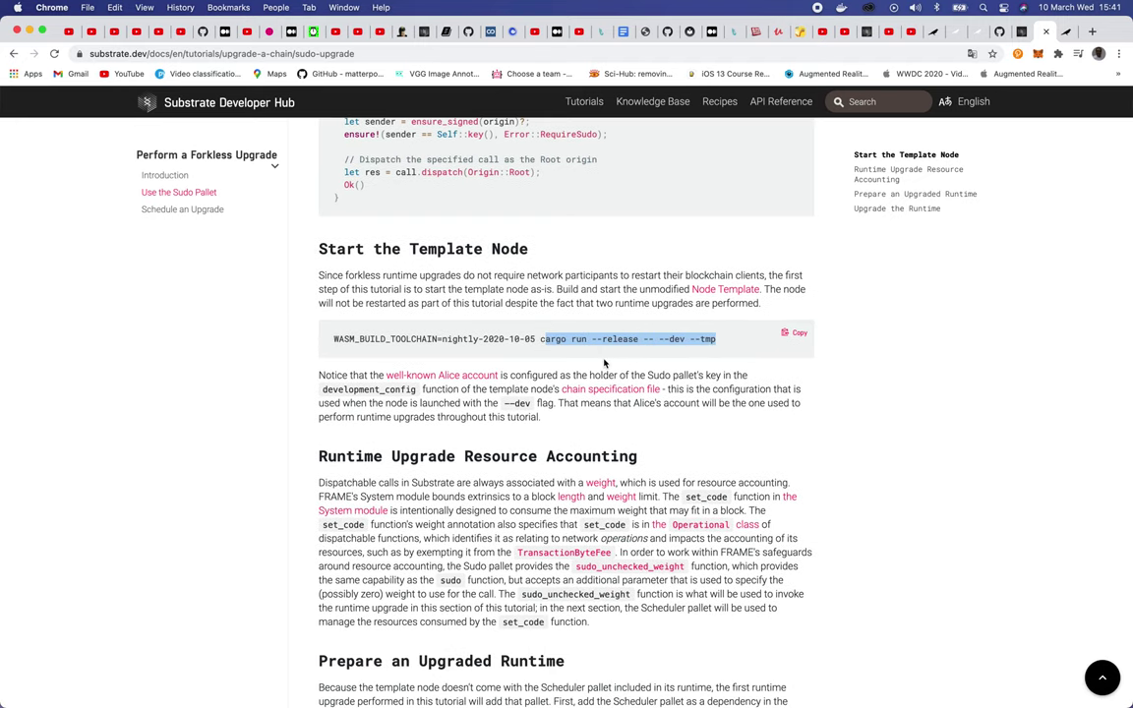
scroll(591, 373, down, 2)
scroll(532, 403, down, 2)
scroll(532, 402, down, 3)
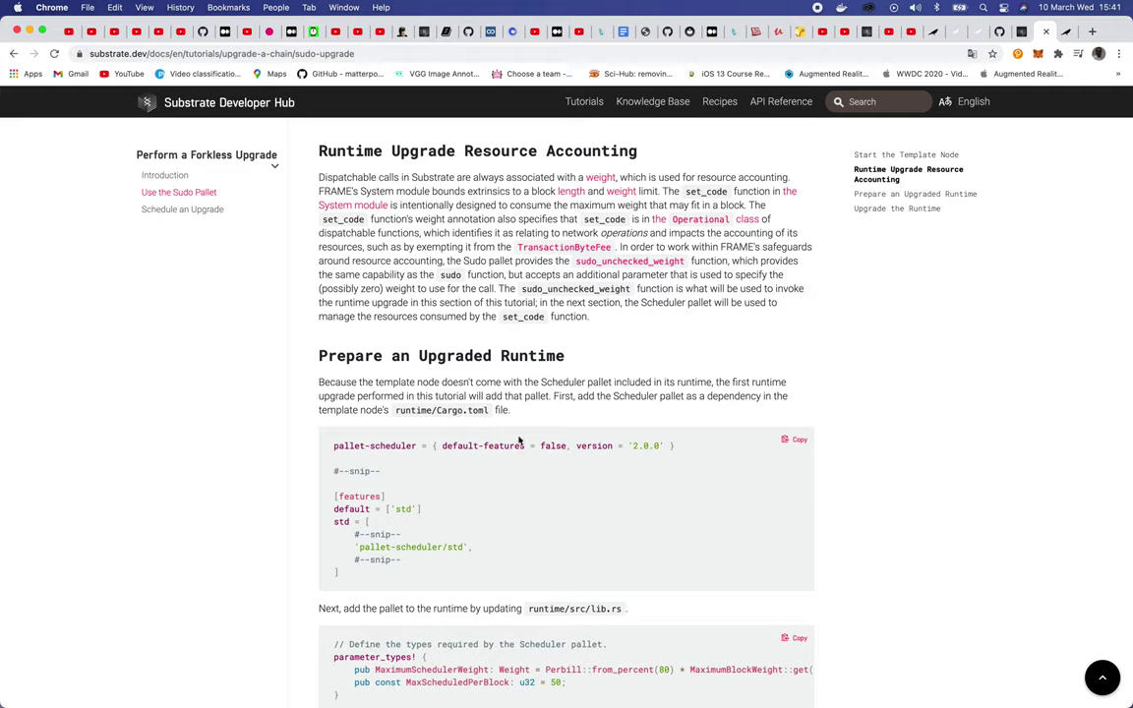
- Examine the Prepare an Upgraded Runtime section, highlighting 'pallet-scheduler/std', and read the Scheduler pallet configuration and RuntimeVersion code
drag(662, 446, 643, 447)
drag(464, 548, 354, 549)
scroll(548, 430, down, 1)
scroll(548, 430, down, 4)
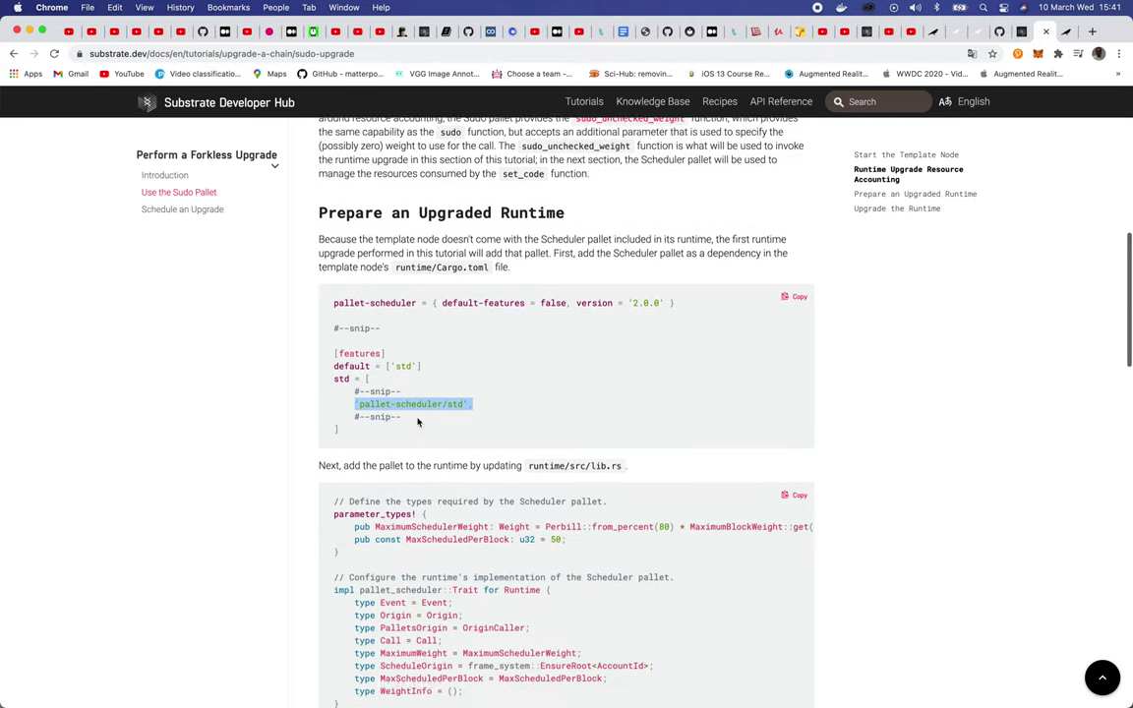
scroll(540, 439, down, 1)
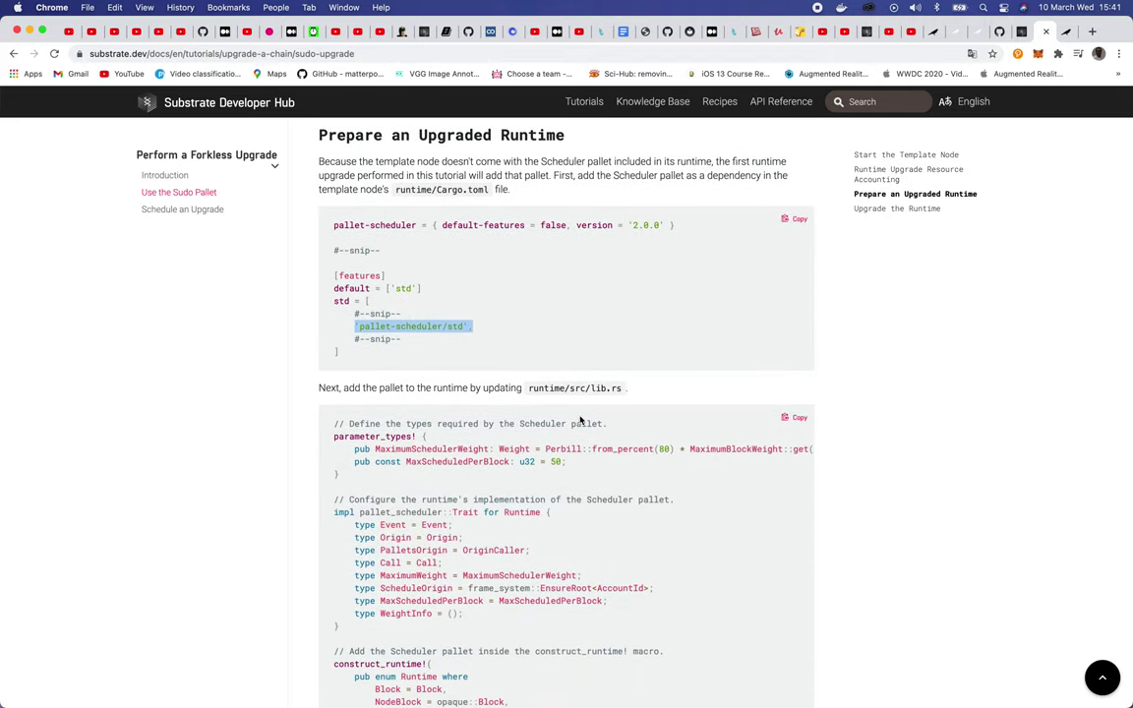
scroll(438, 480, down, 2)
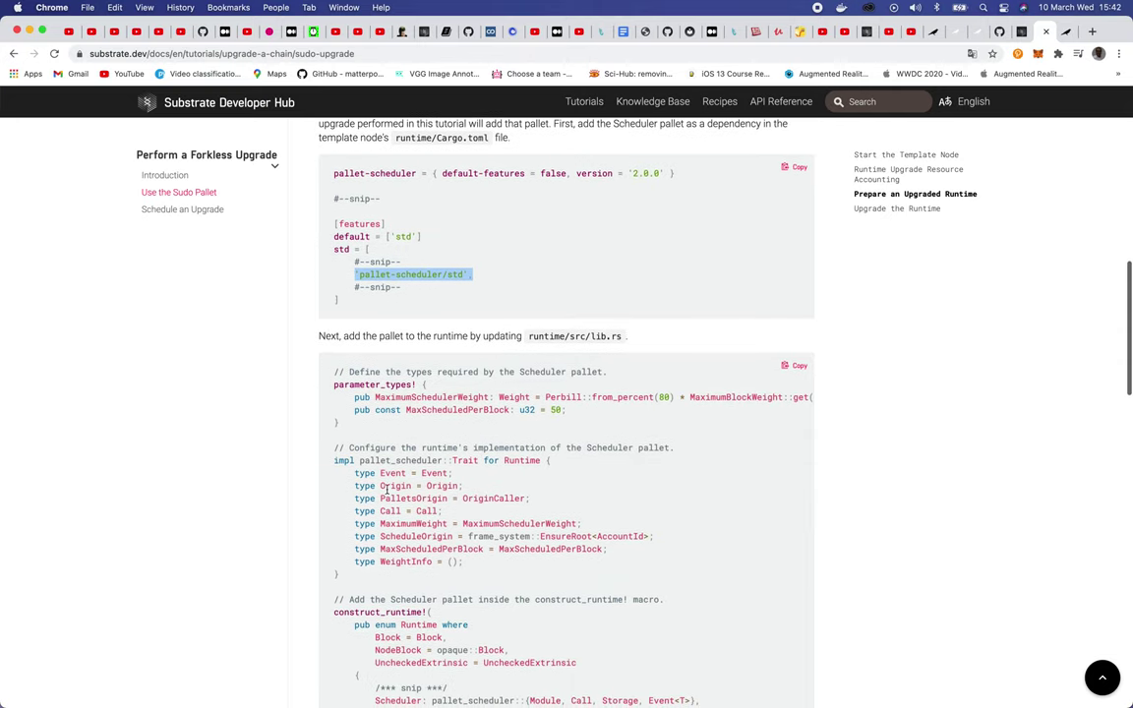
scroll(440, 476, up, 1)
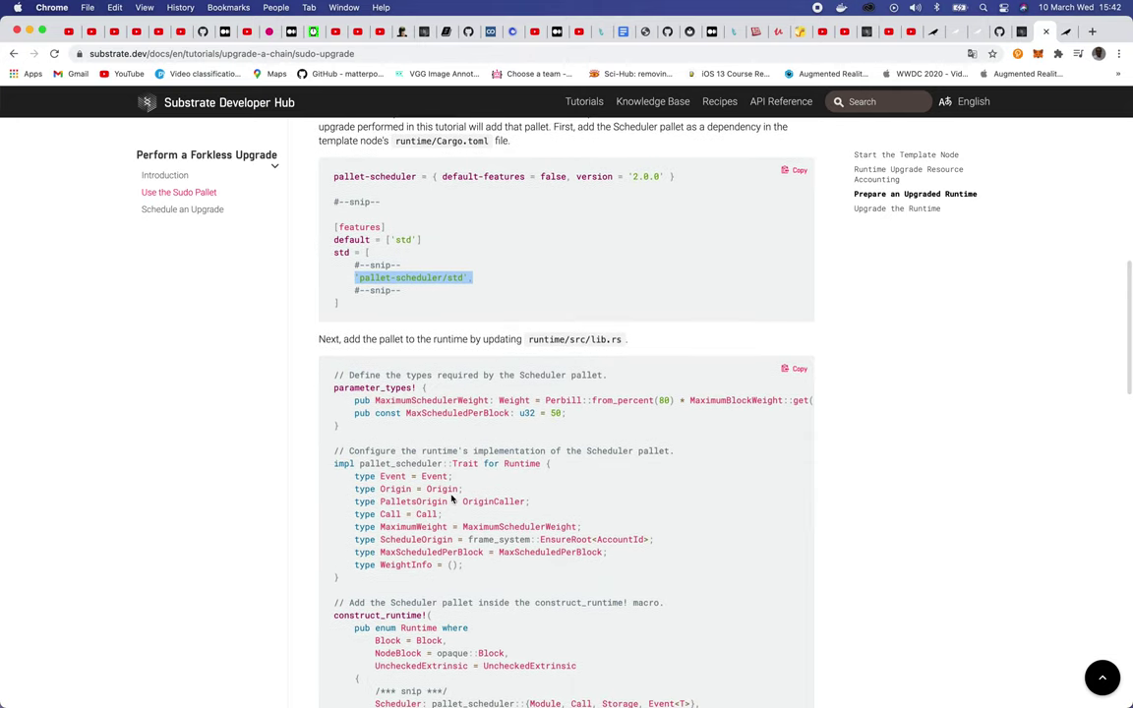
scroll(438, 591, down, 5)
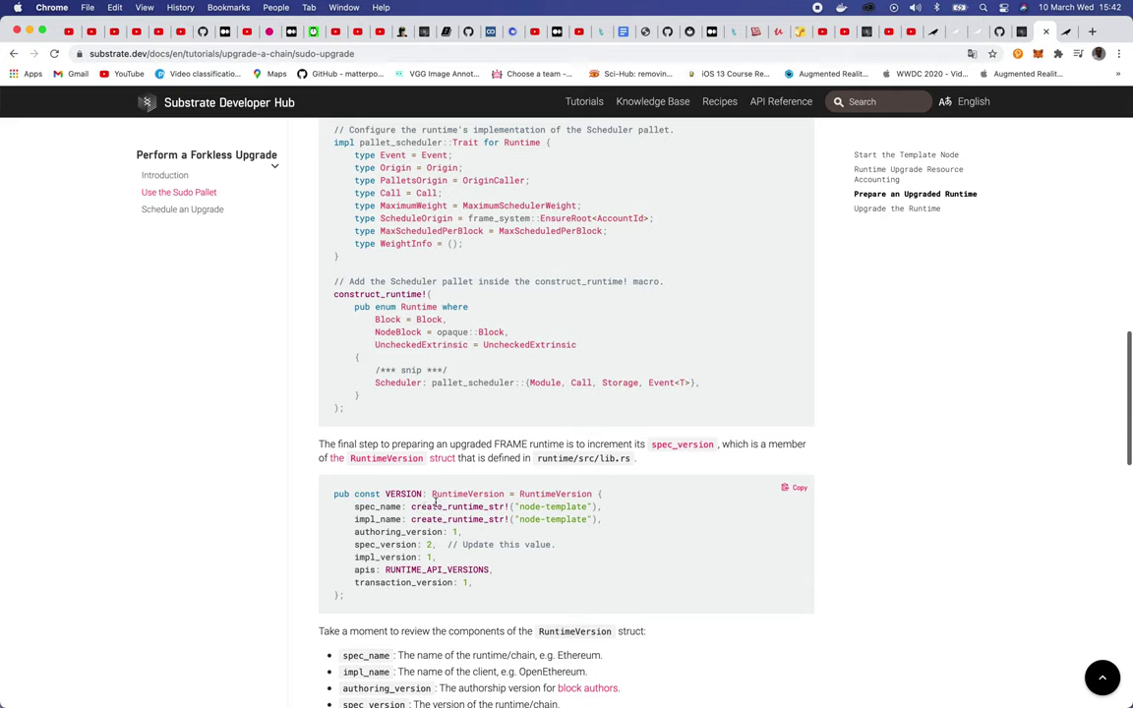
scroll(459, 516, up, 1)
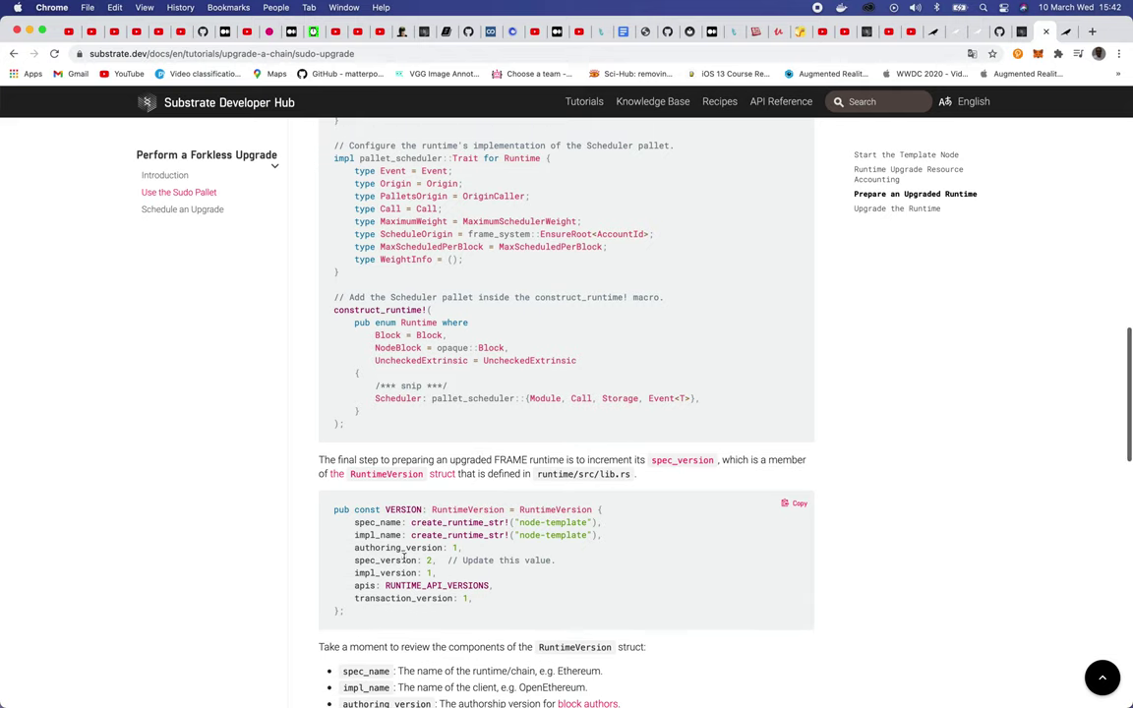
- Read the RuntimeVersion code and its component list in Prepare an Upgraded Runtime, highlighting the spec_name description
scroll(481, 531, down, 1)
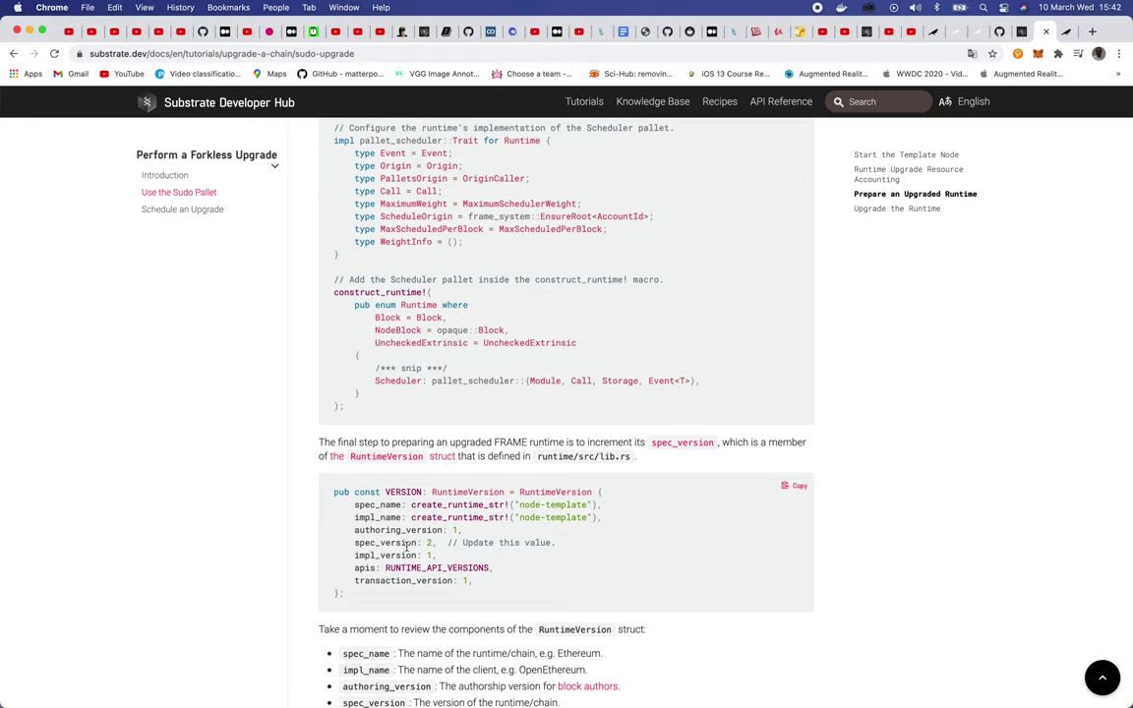
scroll(399, 546, down, 1)
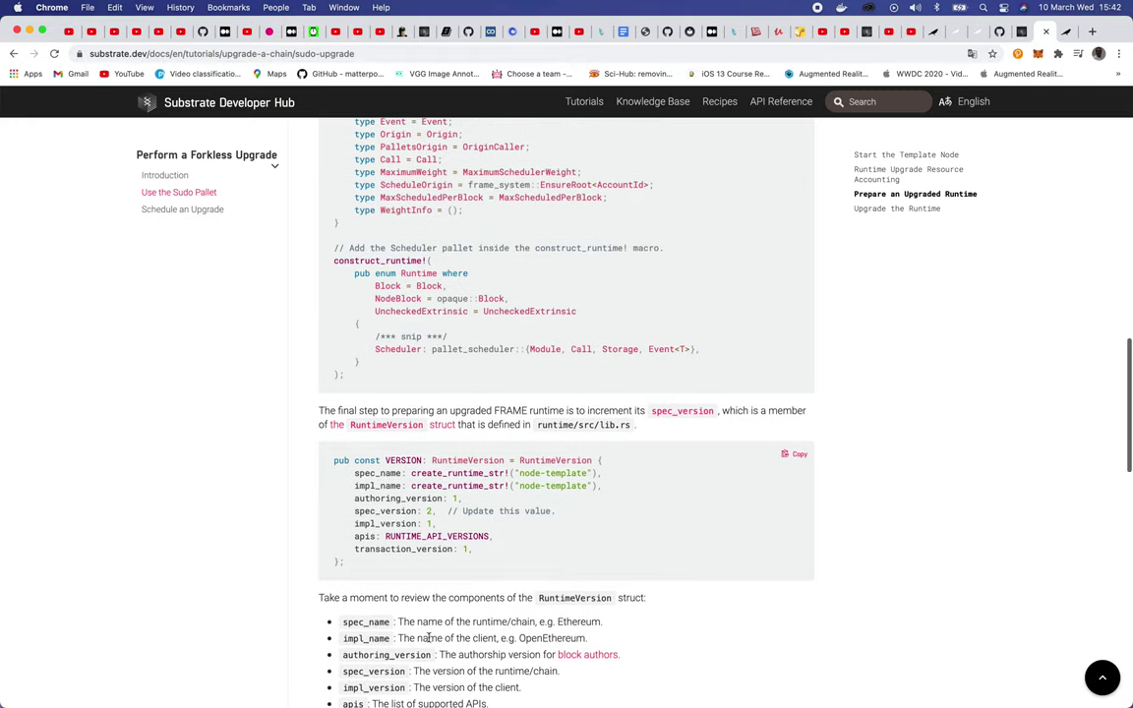
drag(534, 624, 343, 622)
click(506, 621)
scroll(534, 556, down, 1)
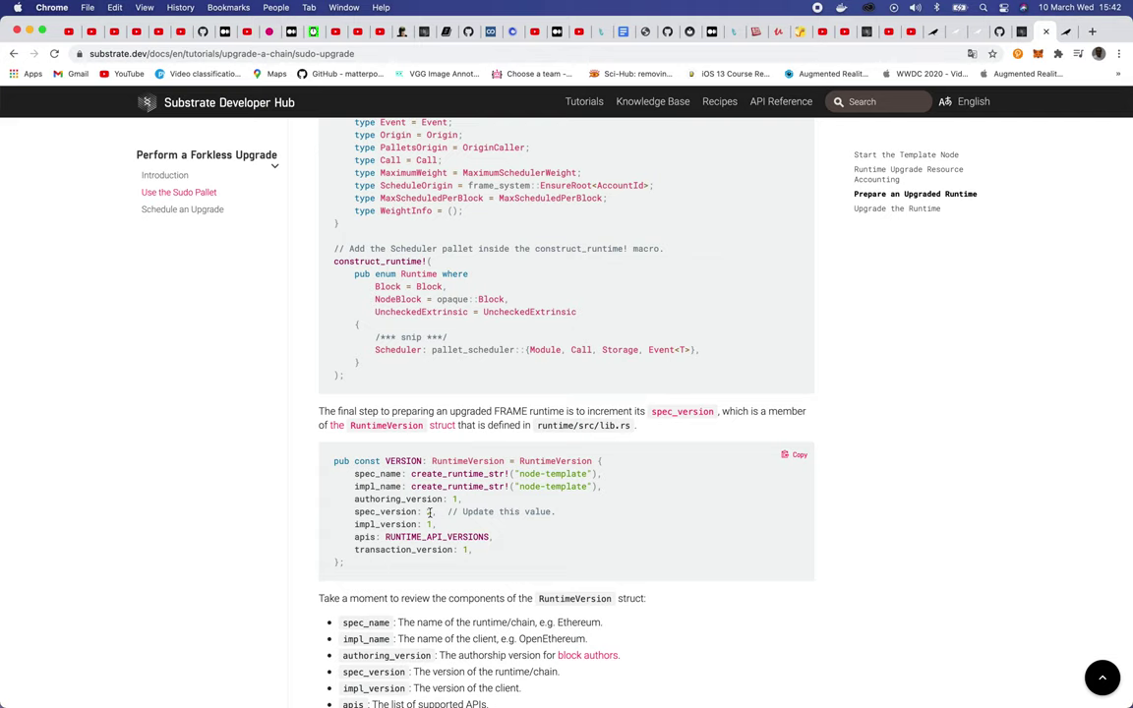
scroll(436, 520, down, 5)
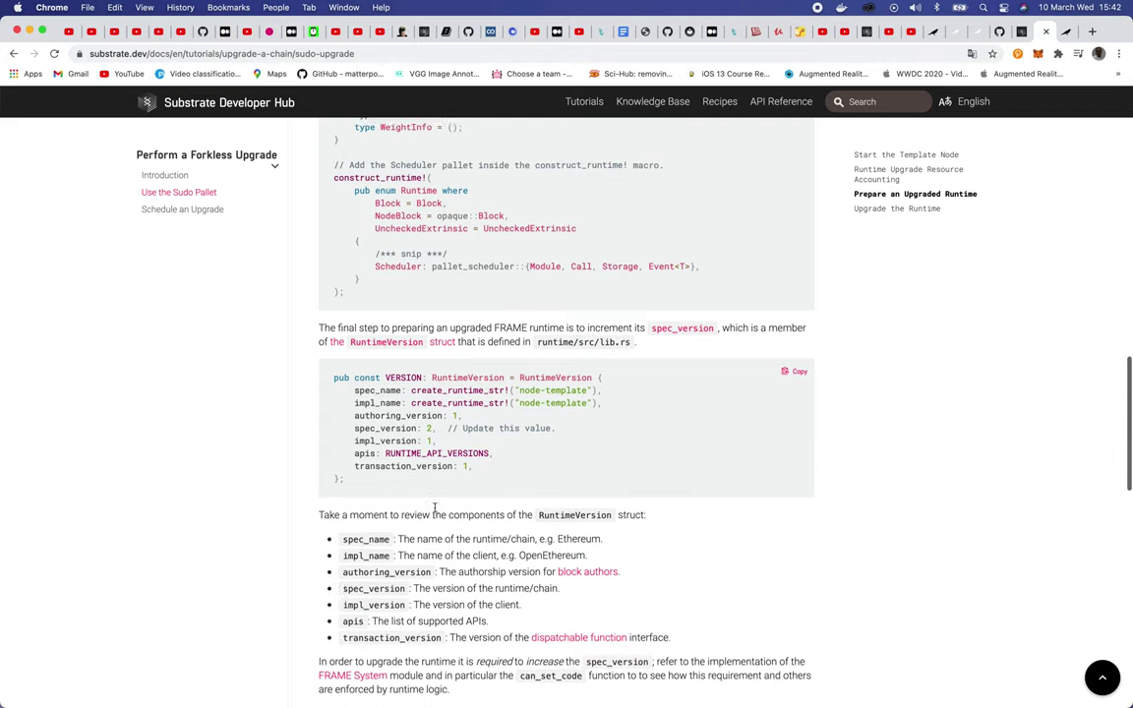
- Examine the Upgrade the Runtime instructions and example transaction, comparing the version badge with spec_version in the RuntimeVersion code
scroll(558, 557, down, 3)
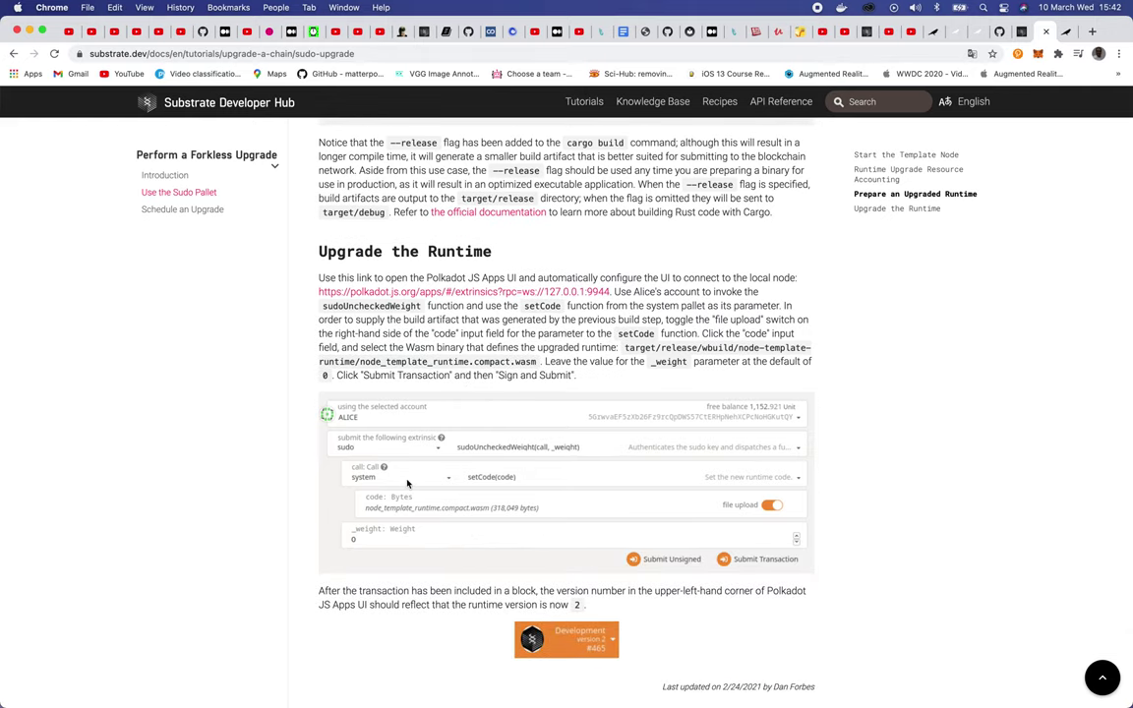
scroll(384, 393, down, 1)
scroll(414, 295, down, 1)
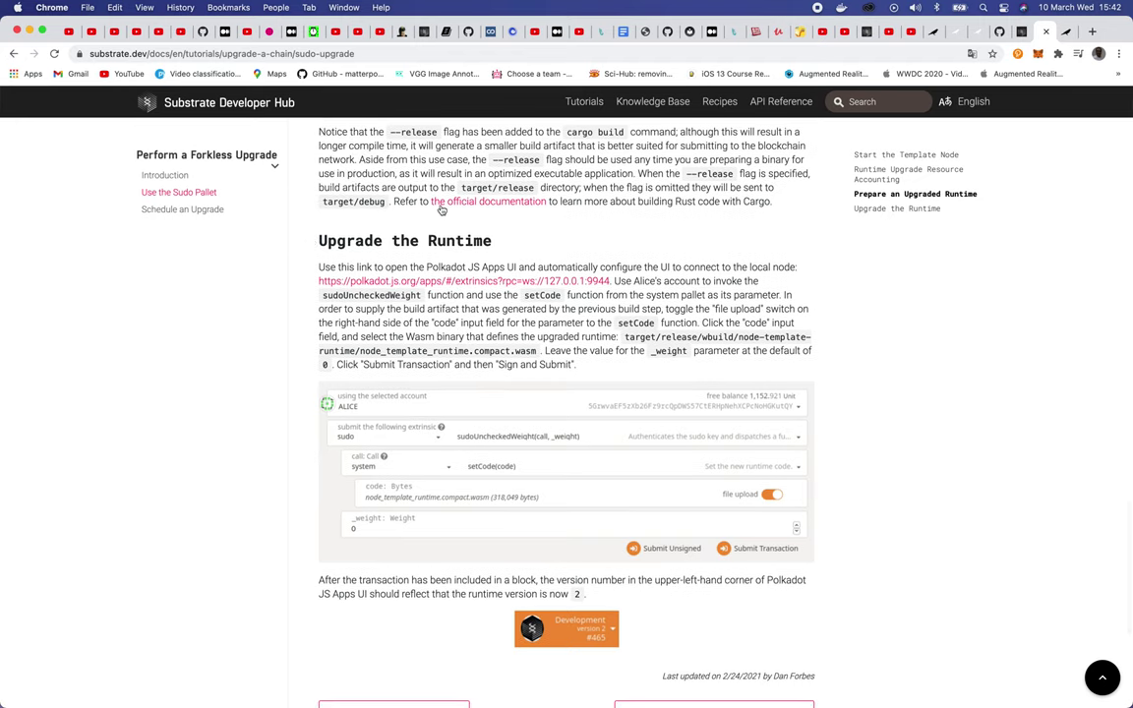
scroll(484, 356, up, 10)
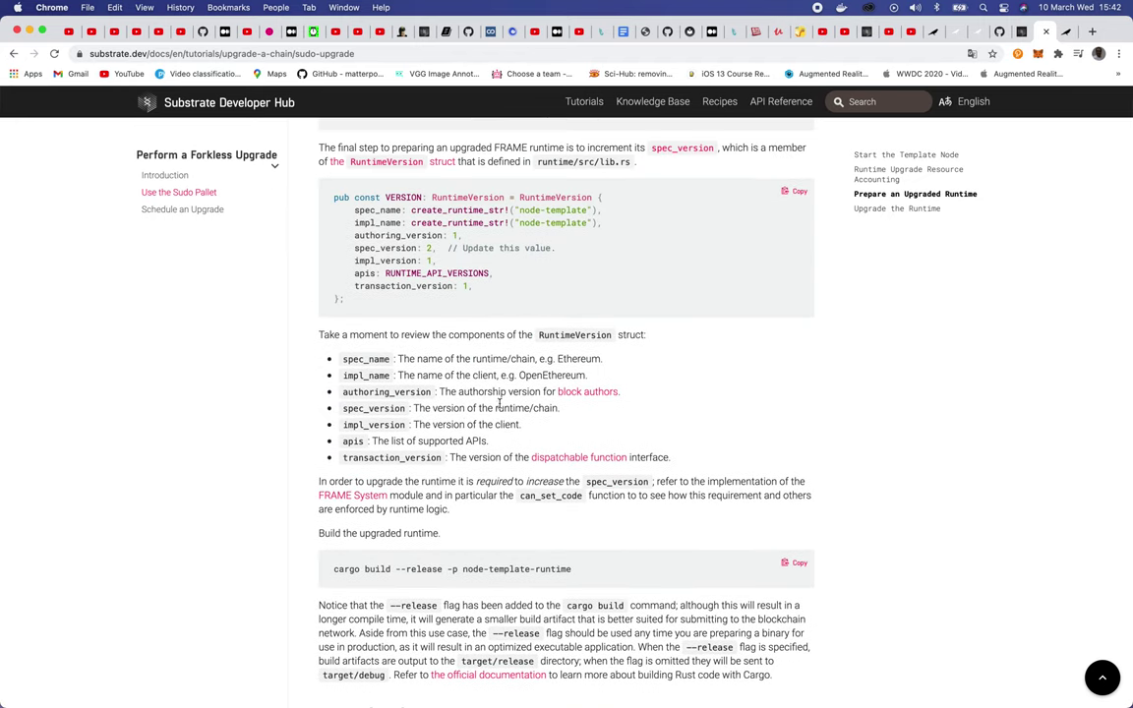
scroll(489, 440, down, 10)
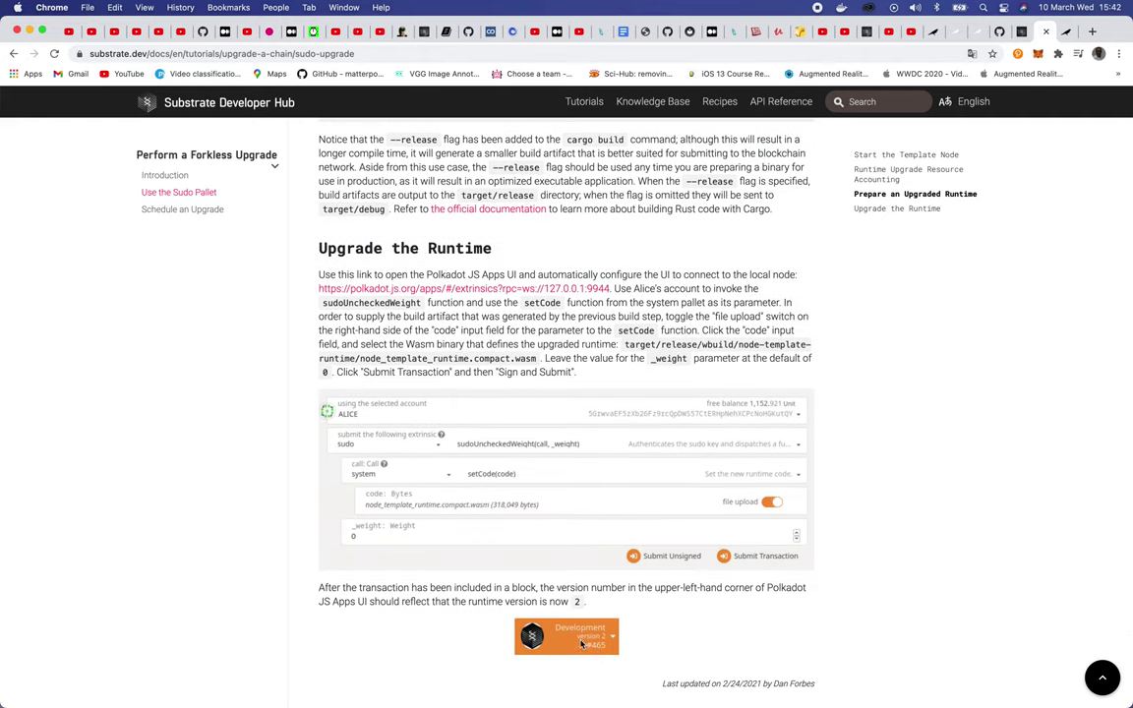
scroll(416, 381, up, 11)
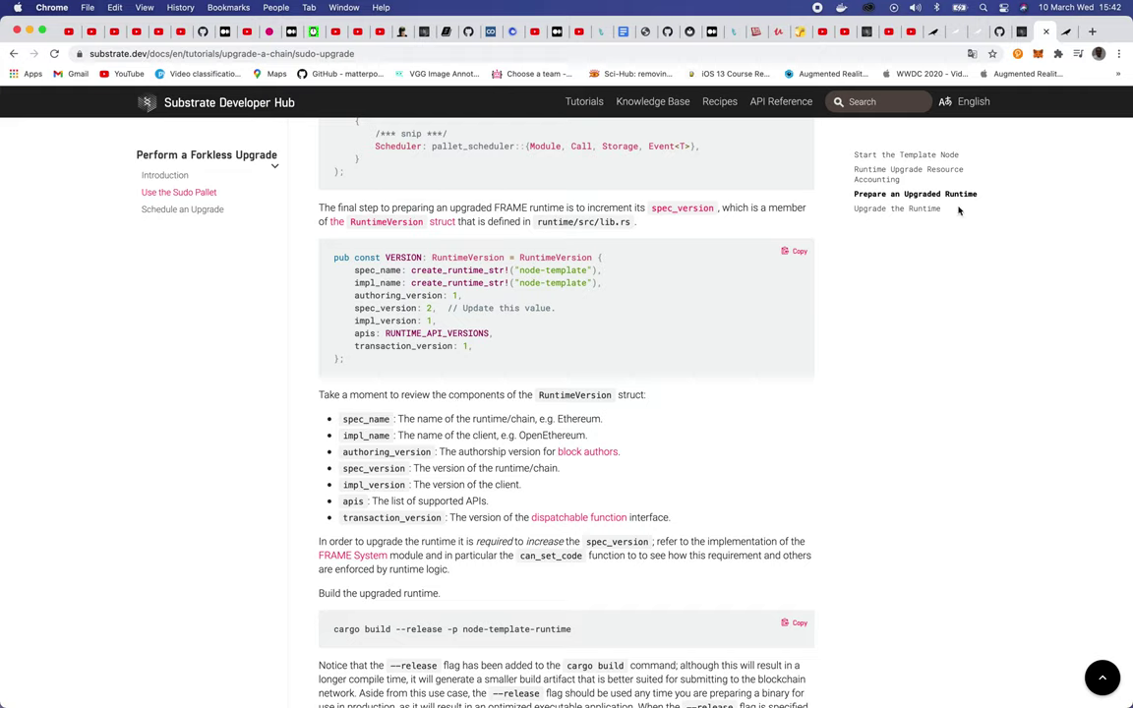
- Show the Polkadot wallet's account list over the Use the Sudo Pallet page
click(1019, 54)
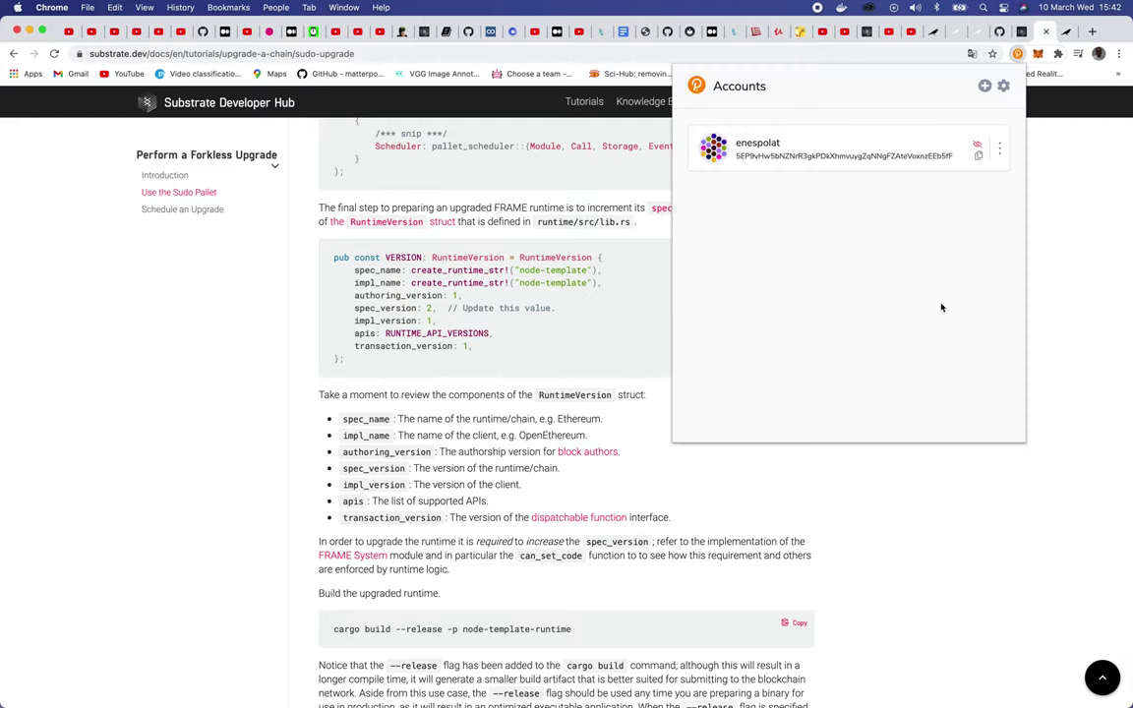
click(1018, 54)
click(1018, 54)
- Highlight 'template' in the cargo build command and continue past Upgrade the Runtime to the Schedule an Upgrade page
scroll(442, 531, down, 3)
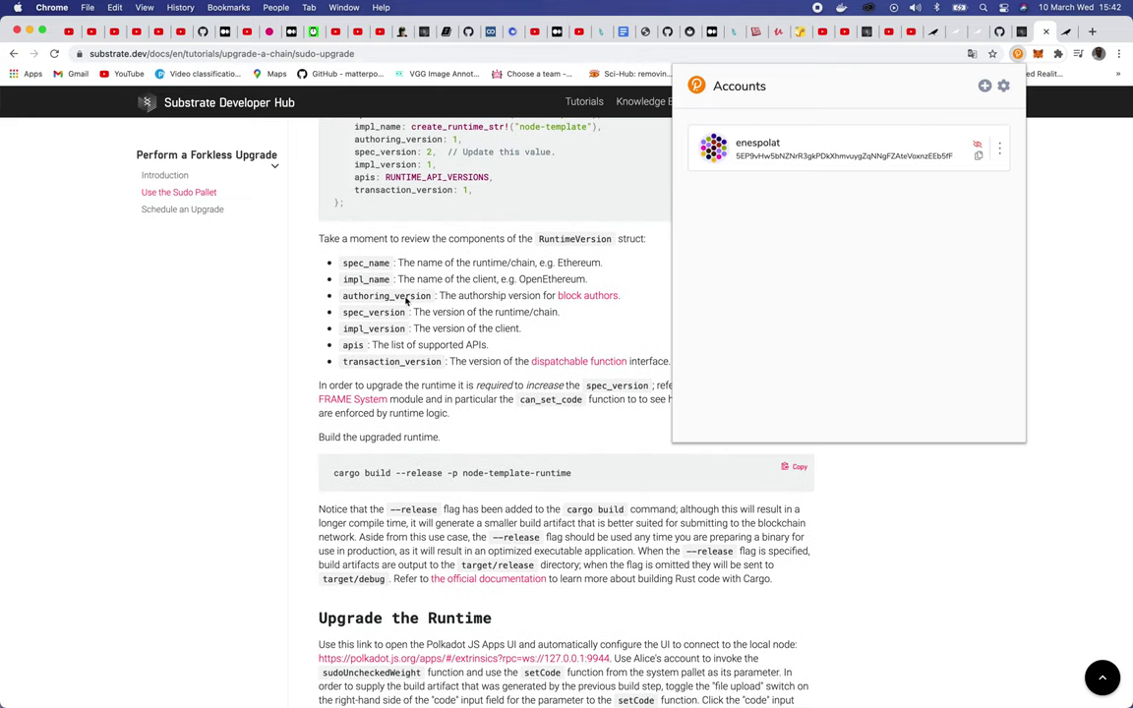
double_click(503, 474)
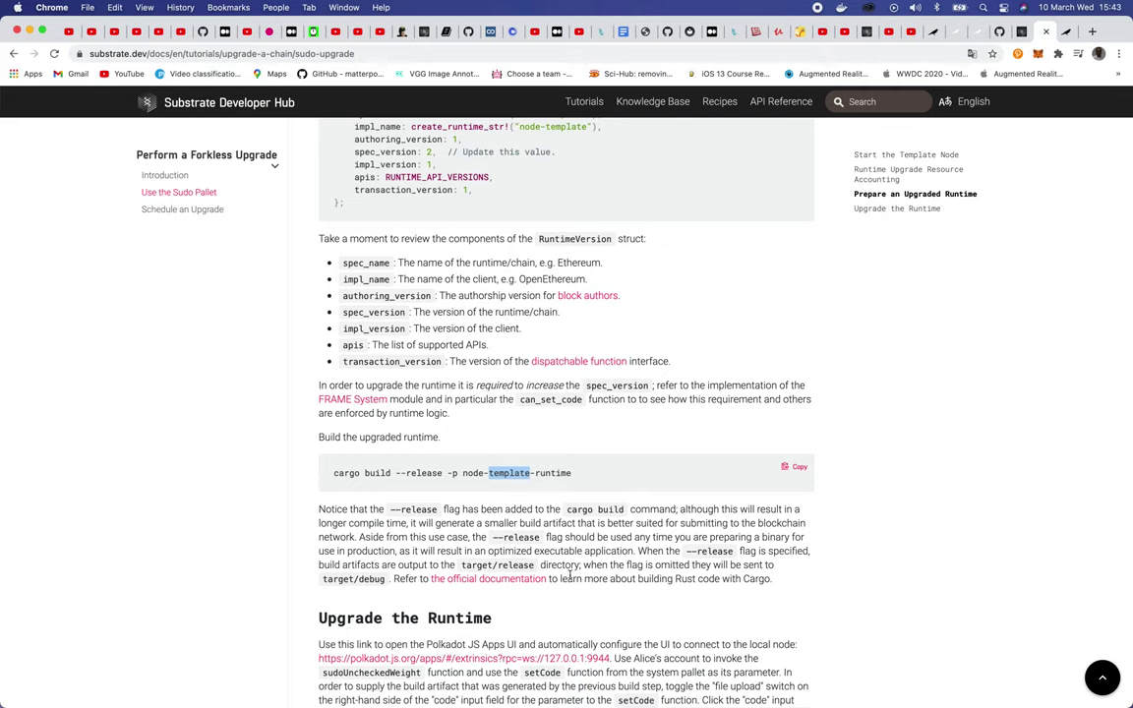
scroll(531, 576, down, 5)
scroll(473, 575, down, 2)
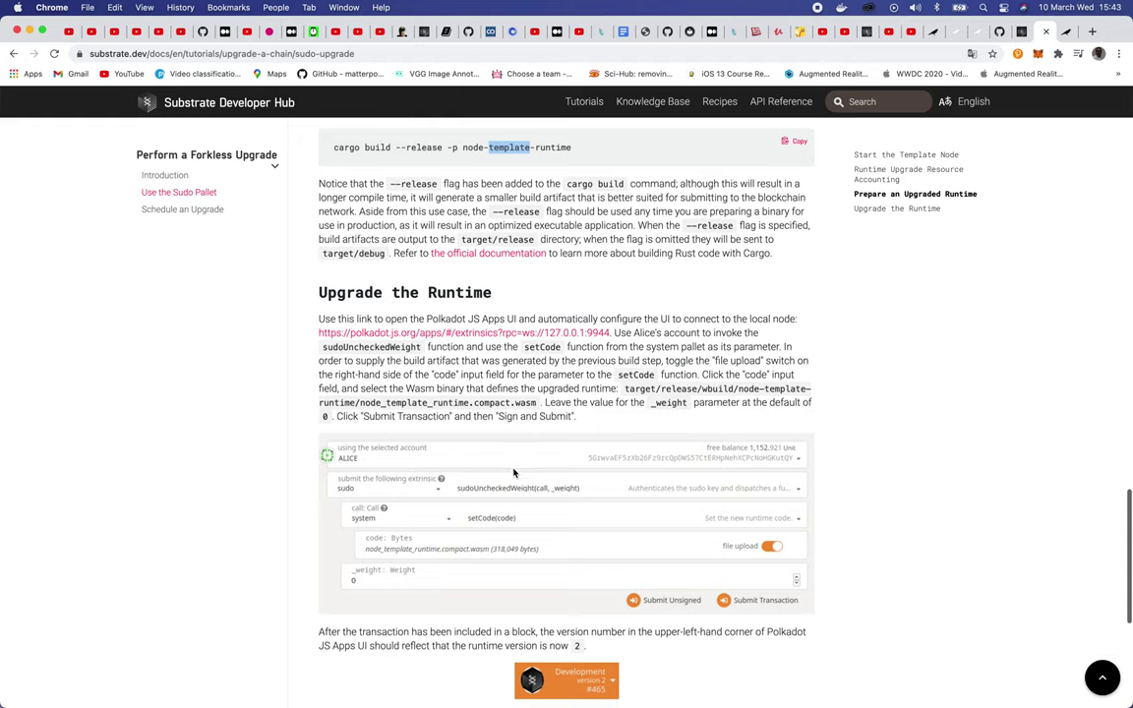
scroll(514, 473, down, 3)
click(677, 619)
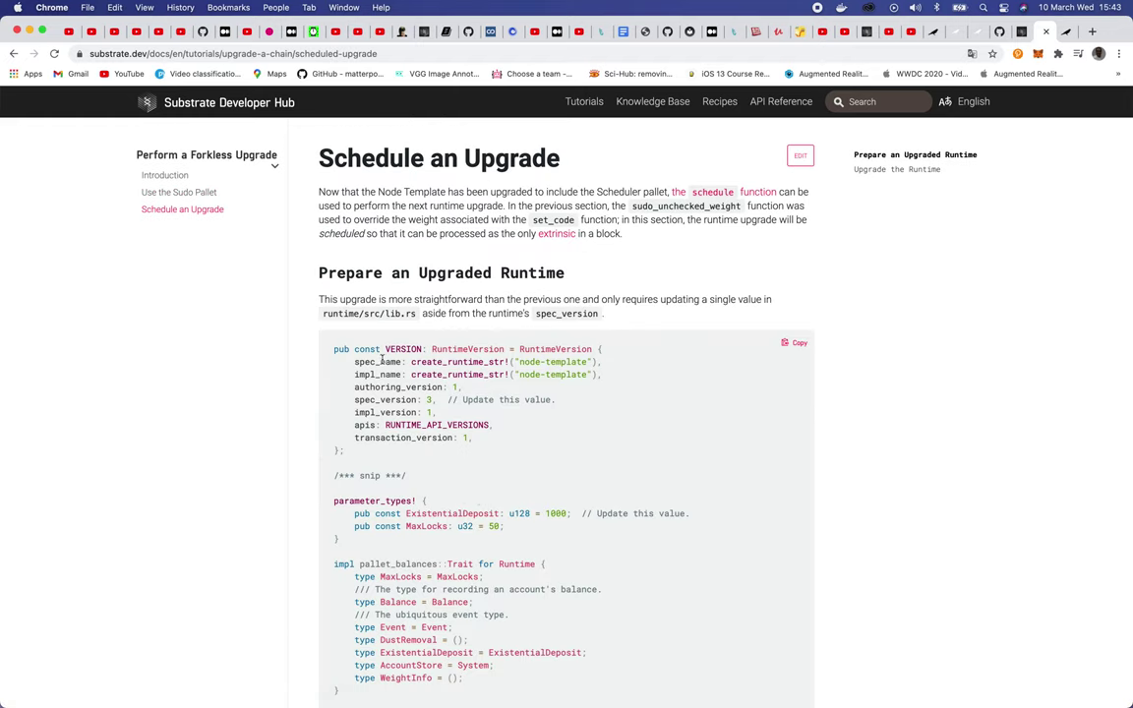
- Read the Schedule an Upgrade page, covering the ExistentialDeposit change, the cargo build command and the scheduler sudo call example
scroll(448, 374, down, 5)
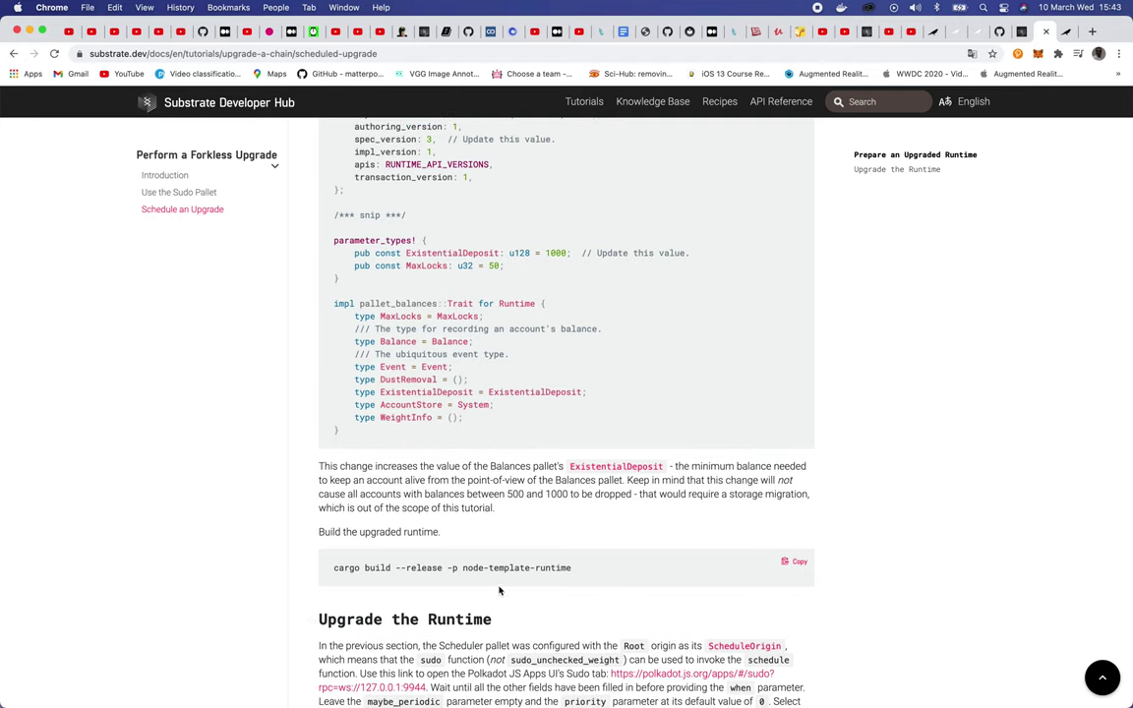
scroll(499, 590, down, 8)
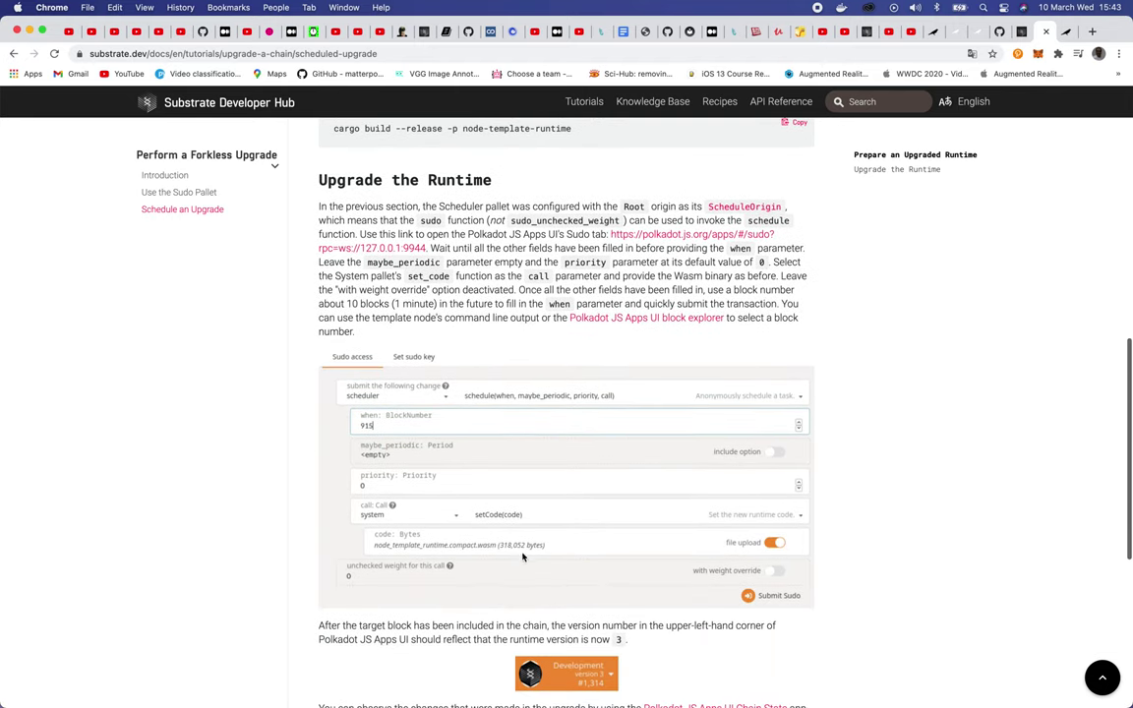
scroll(512, 394, up, 2)
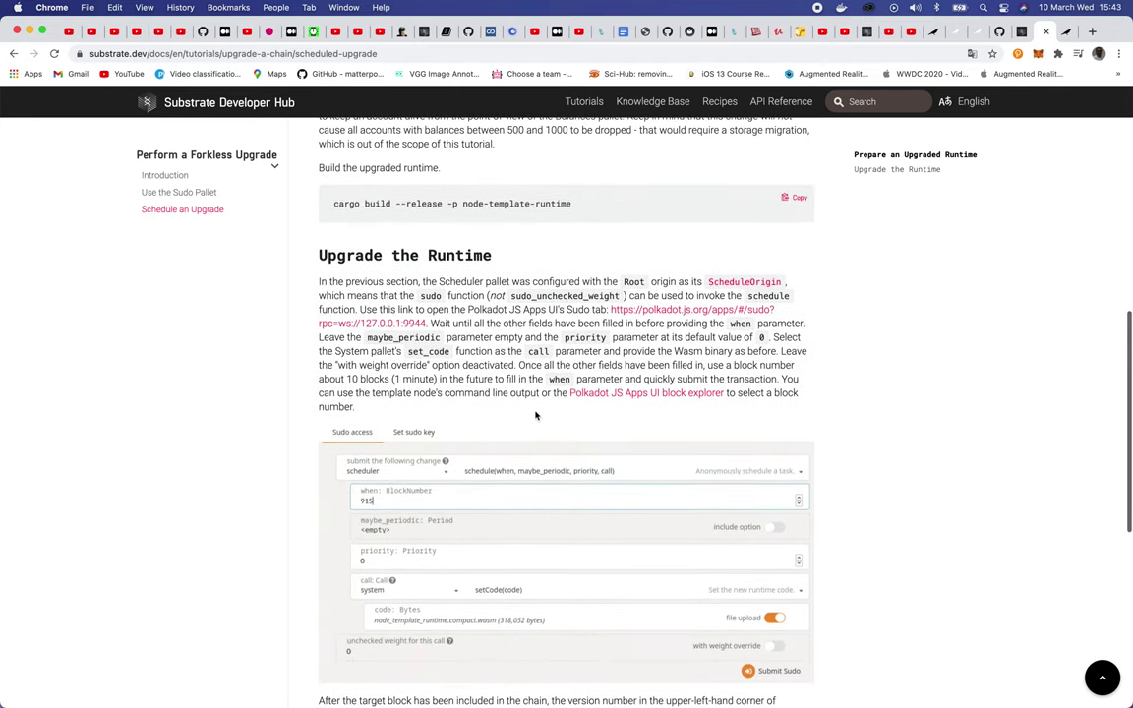
scroll(538, 401, down, 7)
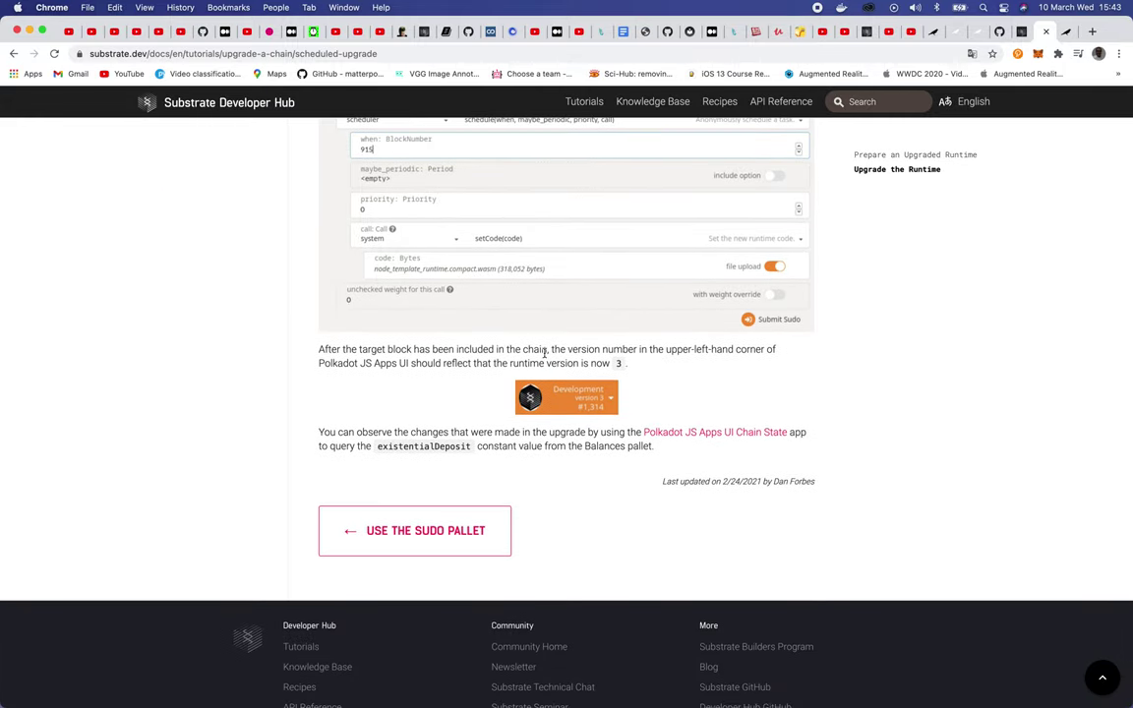